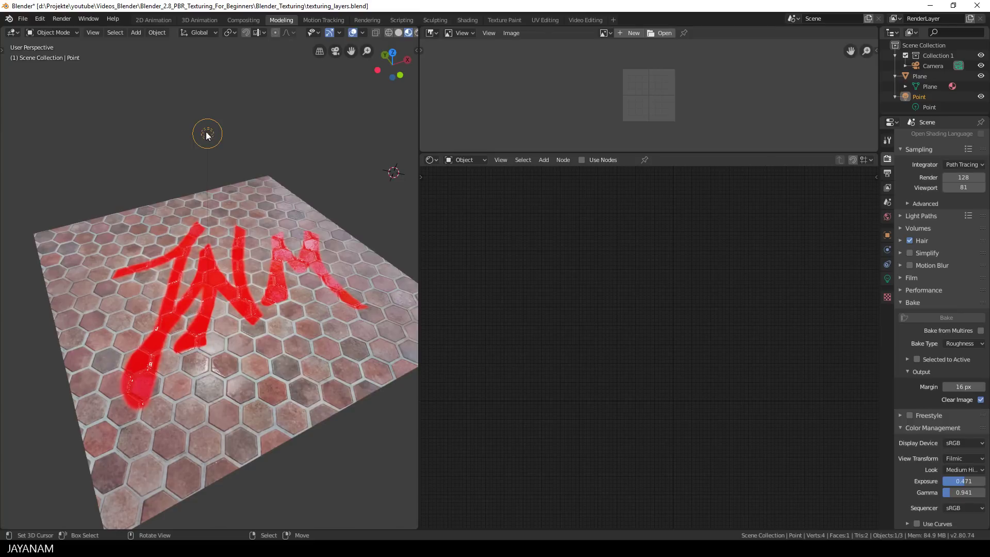
Move the point light closer to the floor, by about -0.19 m in X, -0.34 m in Y and -0.43 m in Z.
key("g")
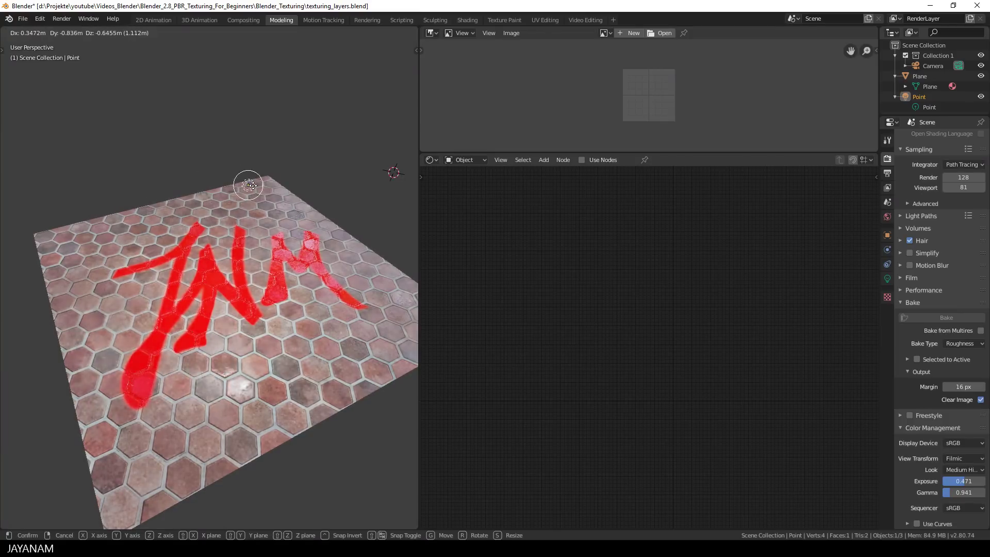
left_click(207, 167)
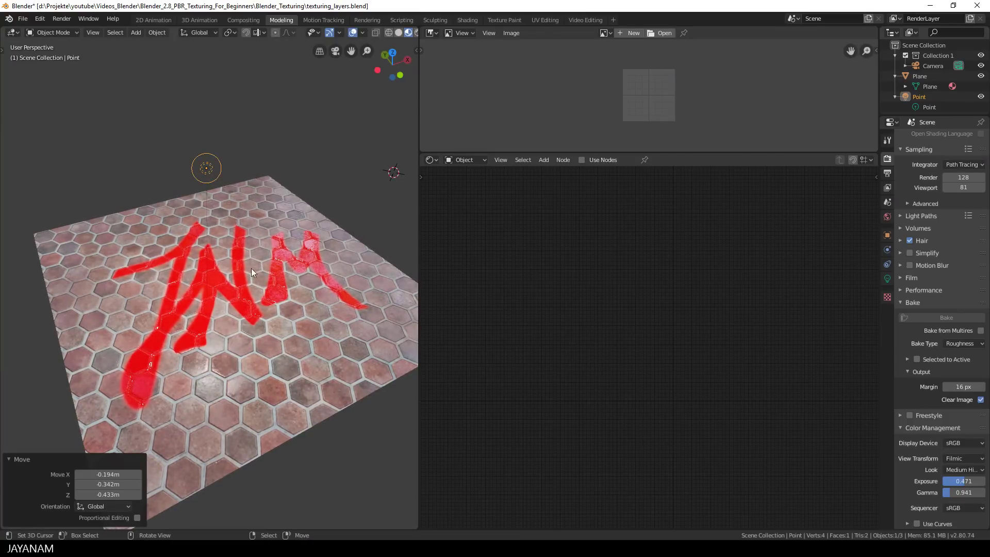
Select the floor plane and examine the red paint shader, tile shader and mask connections in its matFloor node tree.
right_click(256, 290)
middle_click_drag(815, 334, 750, 377)
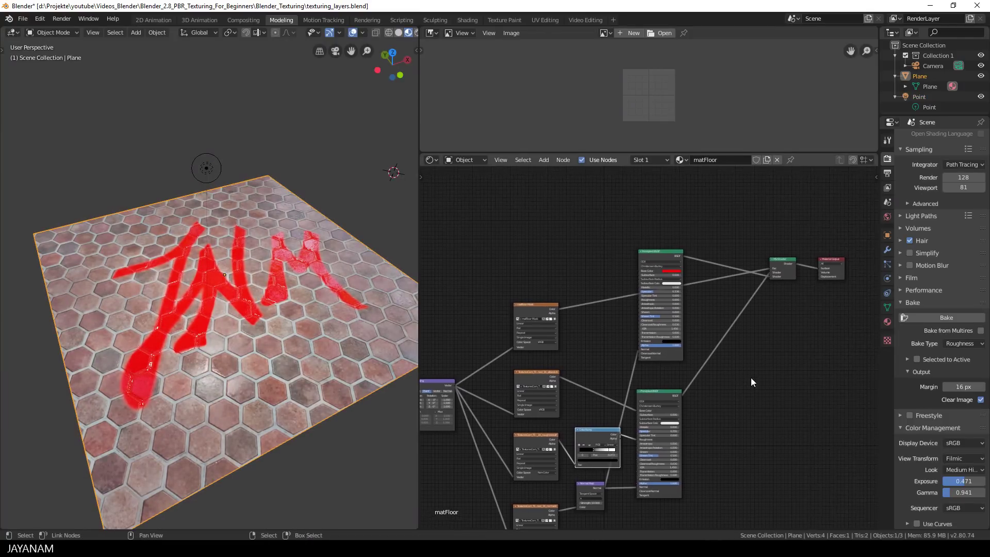
scroll(750, 377, "up", 2)
left_click(686, 225)
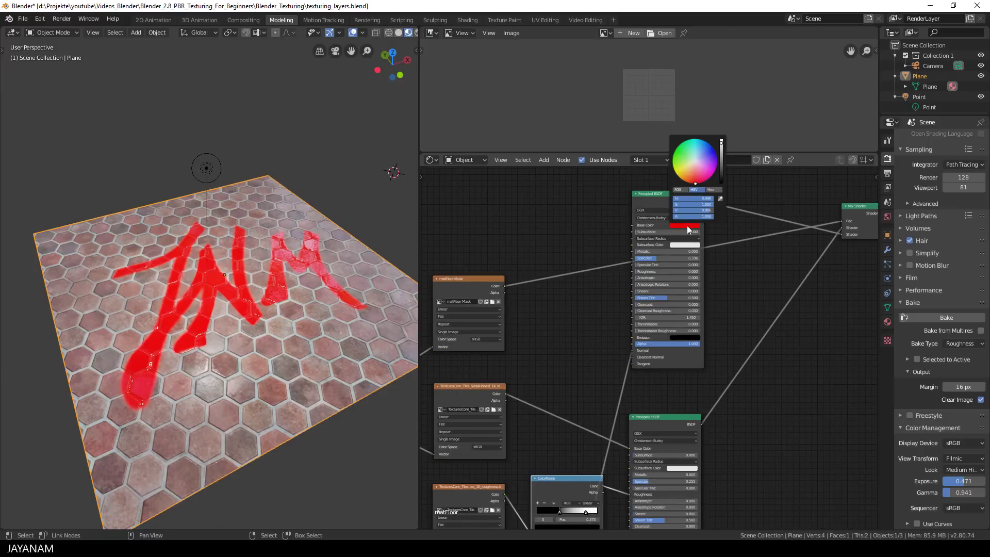
mouse_move(693, 162)
left_mouse_down()
mouse_move(712, 148)
mouse_move(710, 174)
mouse_move(693, 183)
left_mouse_up()
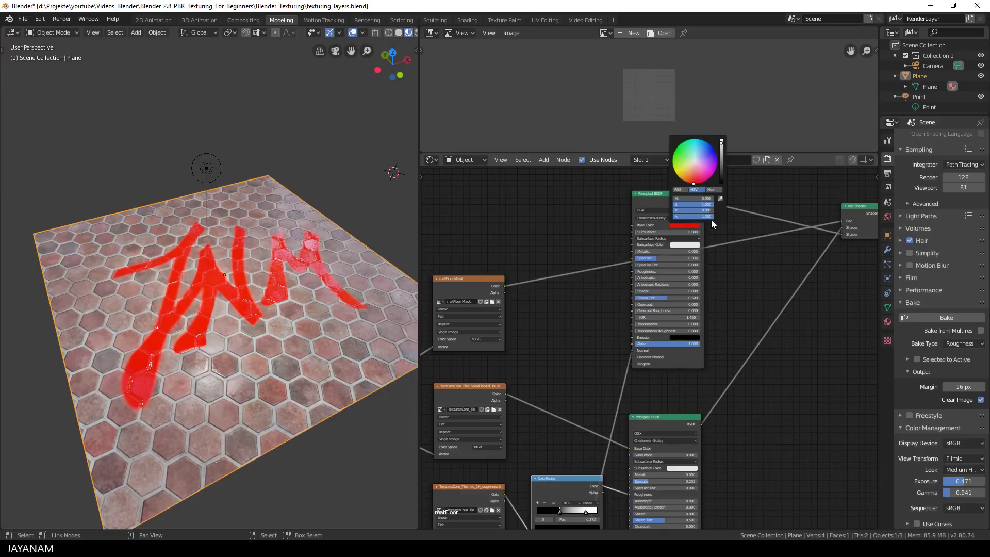
middle_click_drag(724, 295, 787, 165)
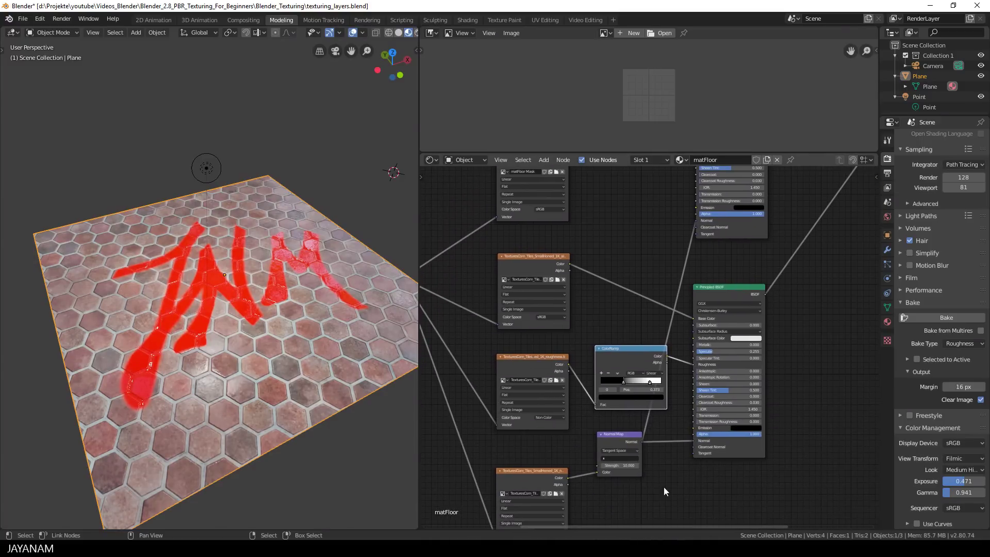
left_click(735, 292)
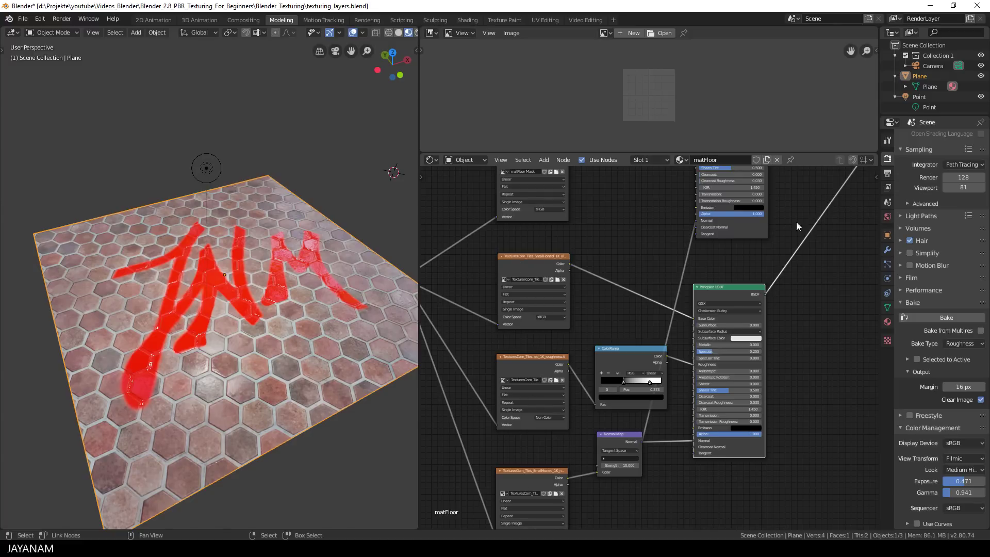
middle_click_drag(796, 221, 760, 352)
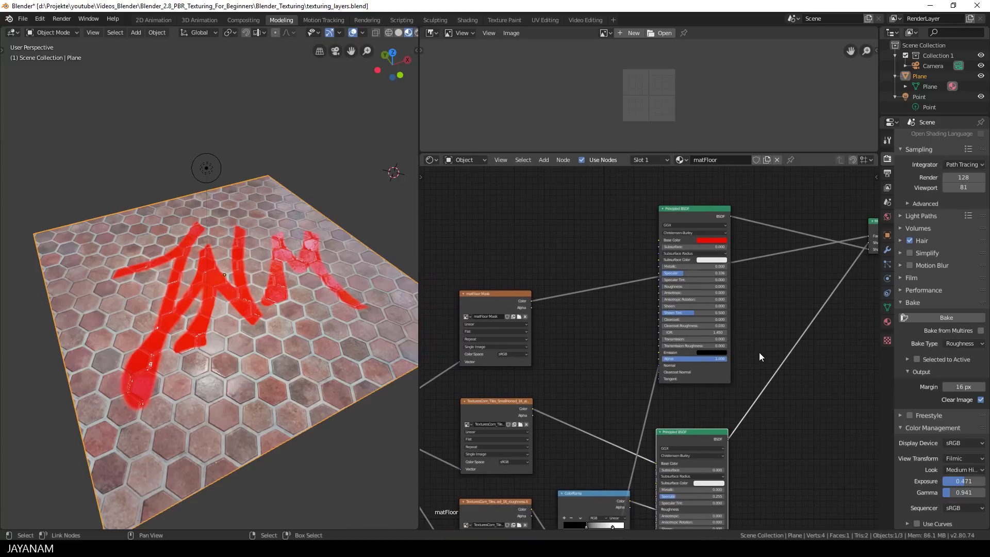
middle_click_drag(772, 223, 731, 346)
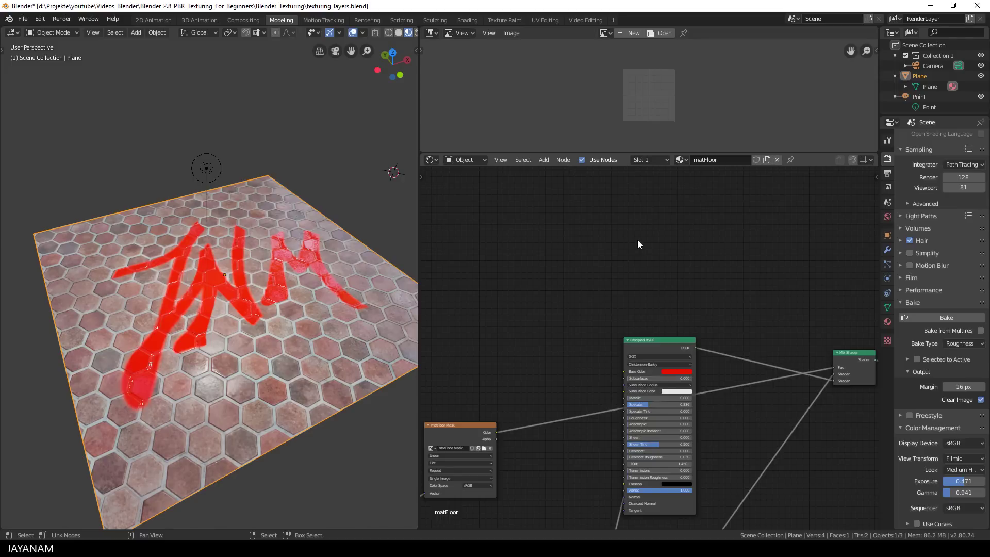
Add an Image Texture node in the free space above the red Principled BSDF node.
key("shift+a")
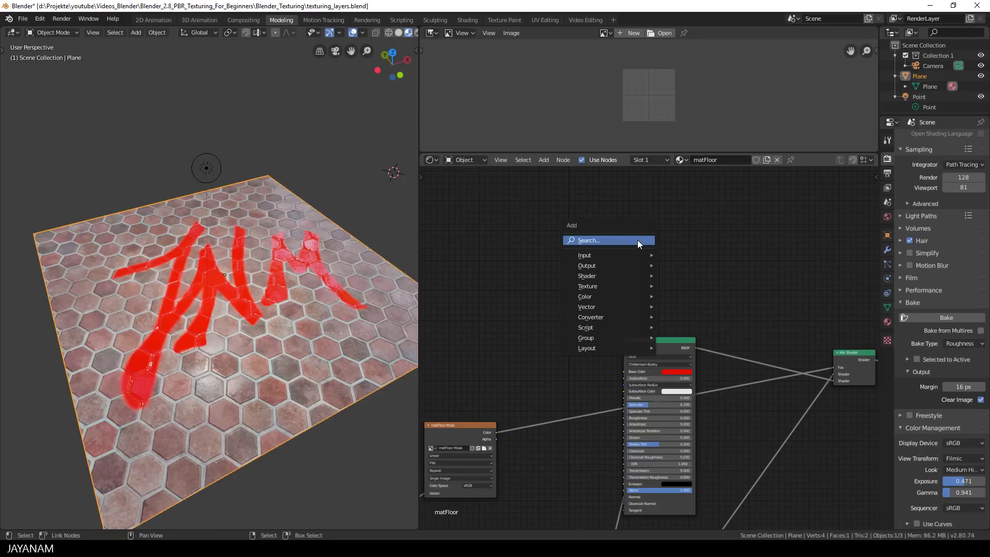
left_click(636, 240)
type("image")
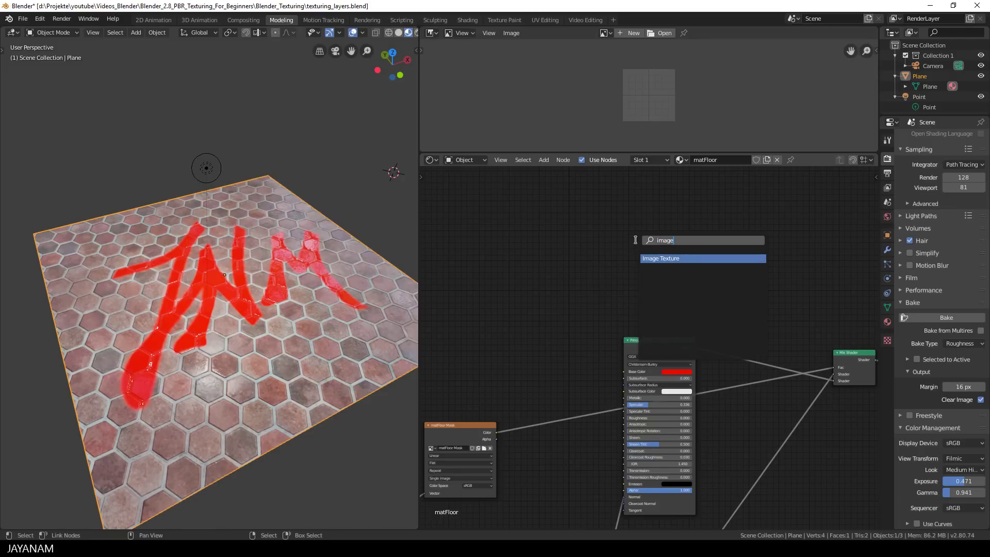
key("Return")
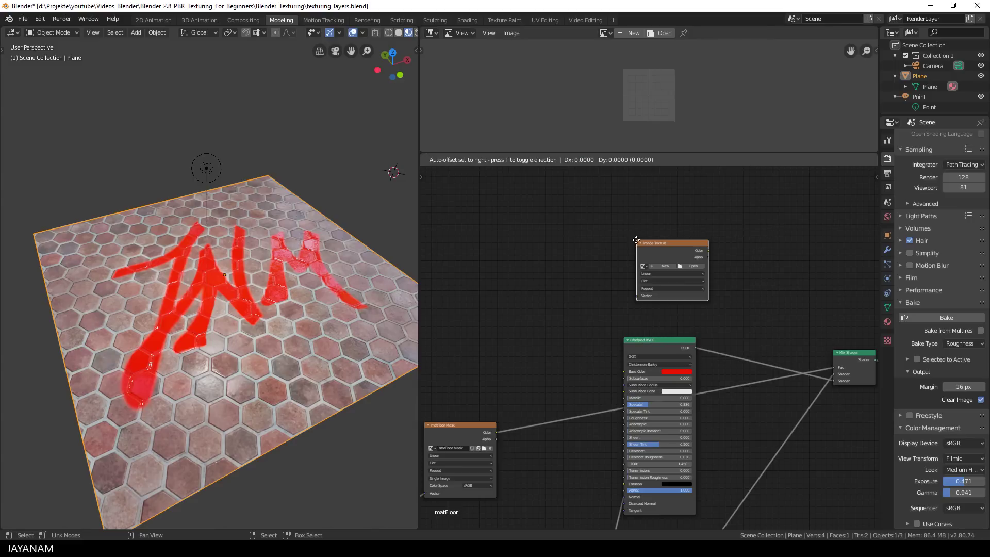
left_click(618, 226)
scroll(619, 227, "up", 1)
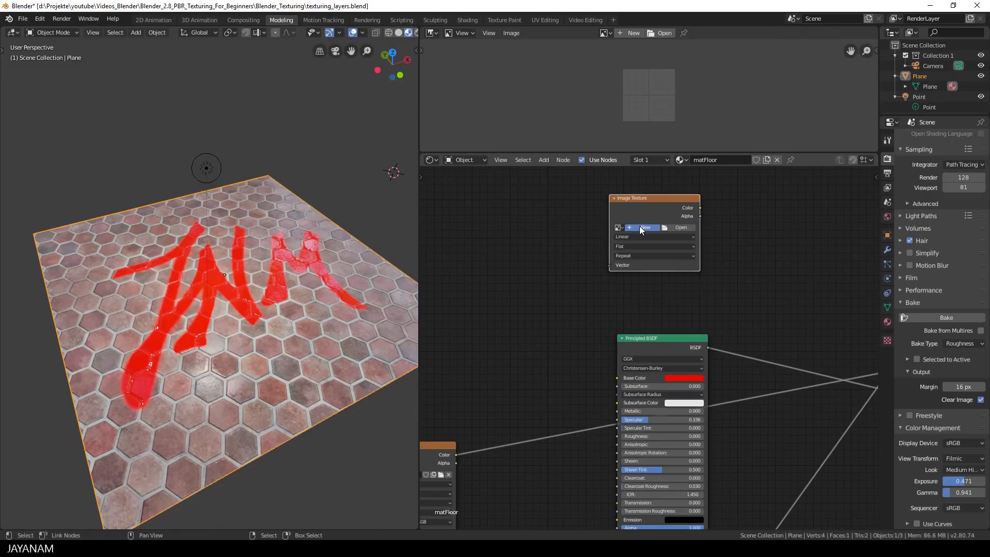
Create a blank 1024 × 1024 px image named FloorDiffuse in the new Image Texture node.
left_click(639, 226)
left_click(657, 216)
type("Fl")
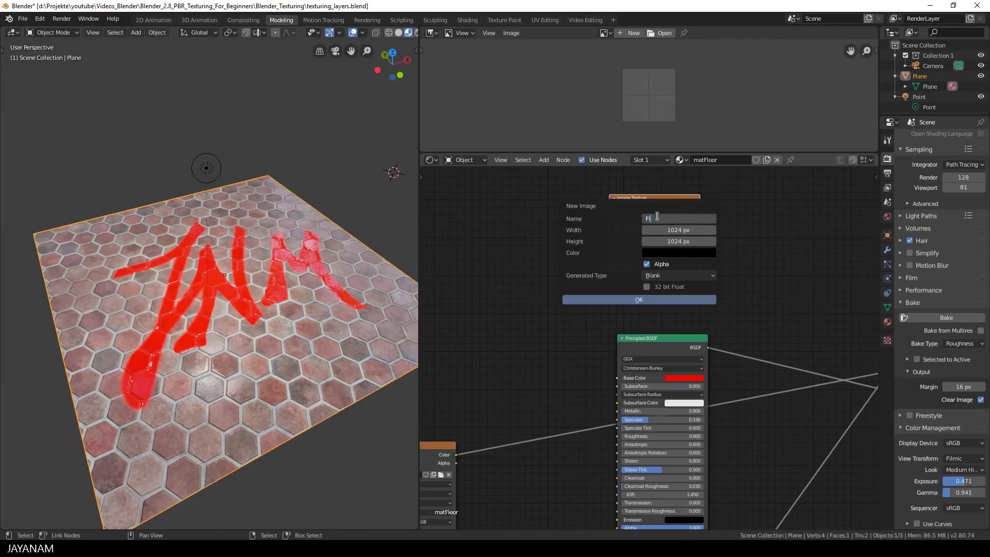
type("oorDiffuse")
left_click(637, 300)
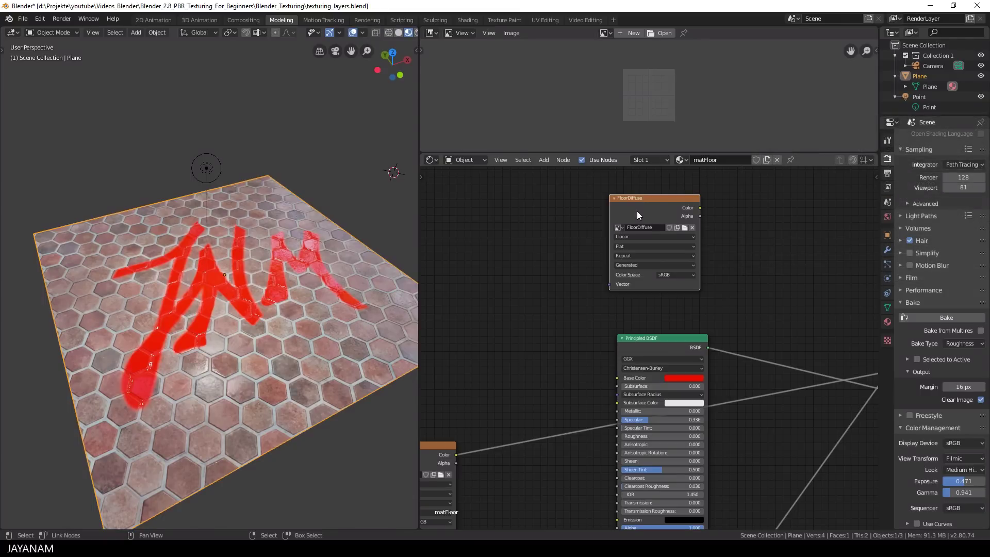
Set the bake type to Diffuse and bake only its Color contribution into the FloorDiffuse image.
left_click(961, 343)
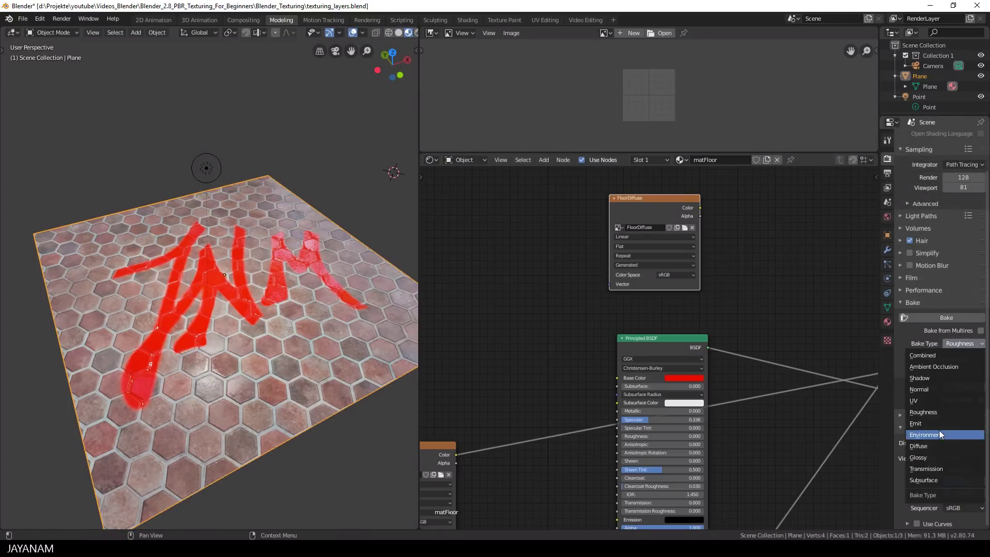
left_click(928, 447)
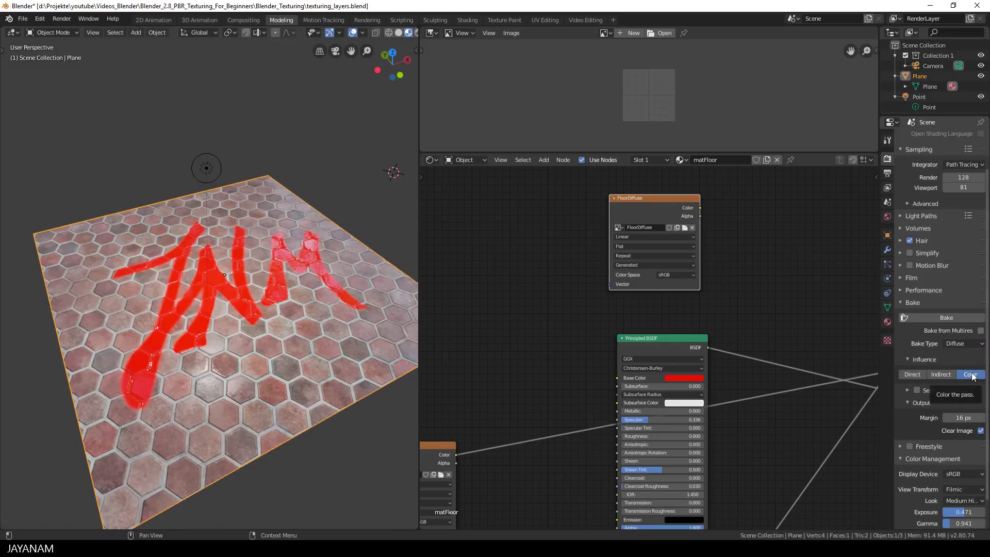
left_click(952, 317)
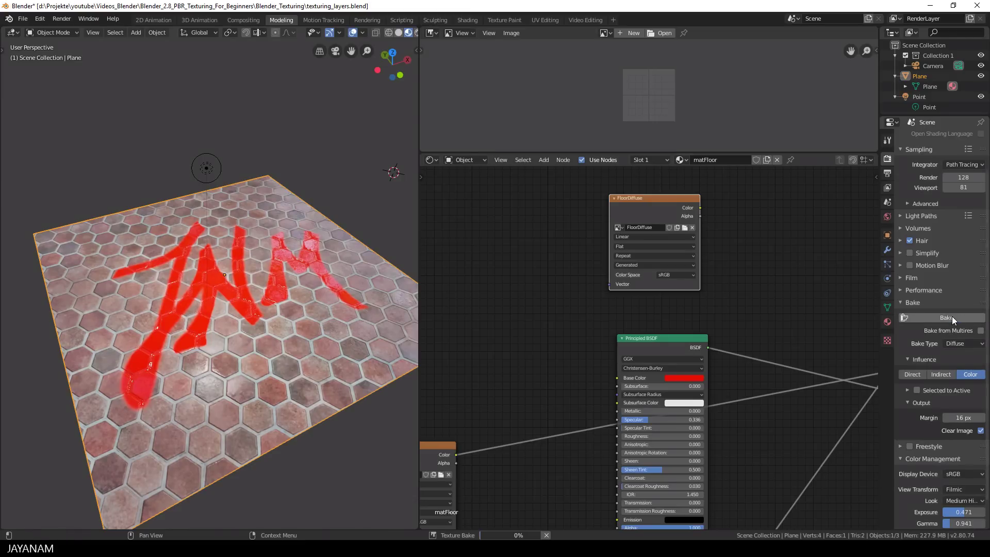
Enlarge the image editor area and save the baked diffuse image as FloorDiffuse.png in the Blender_Texturing folder.
left_click_drag(627, 156, 627, 186)
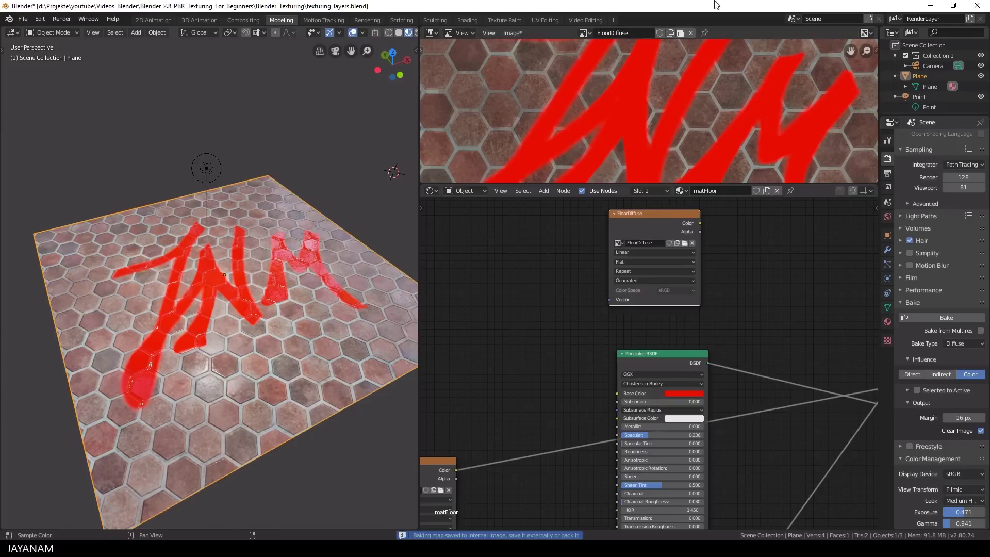
scroll(663, 122, "down", 6)
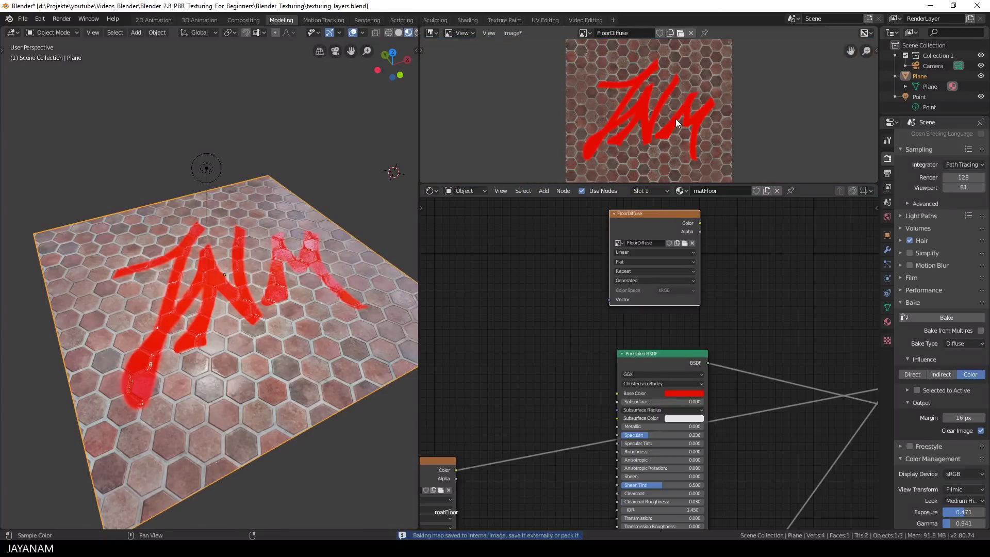
middle_click_drag(676, 119, 680, 113)
left_click(512, 33)
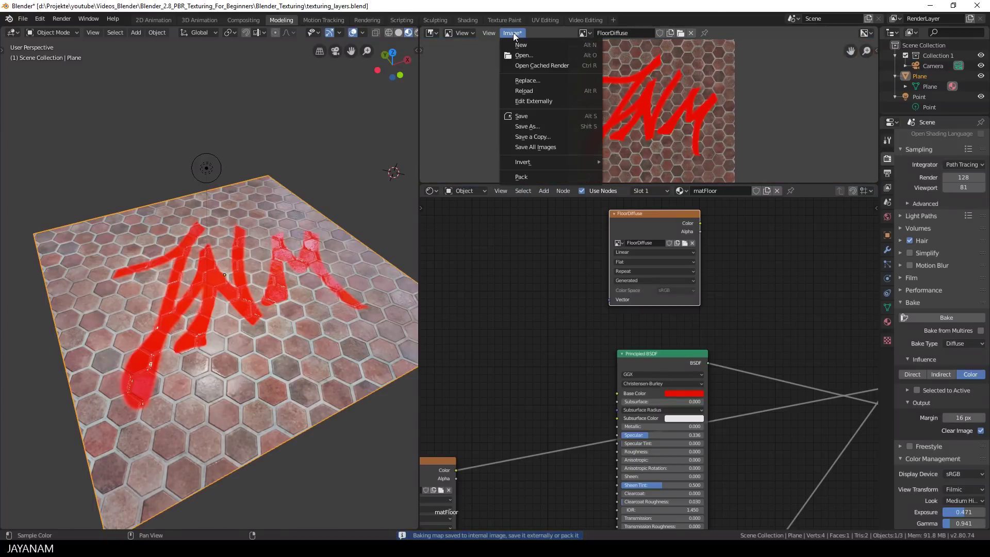
left_click(542, 125)
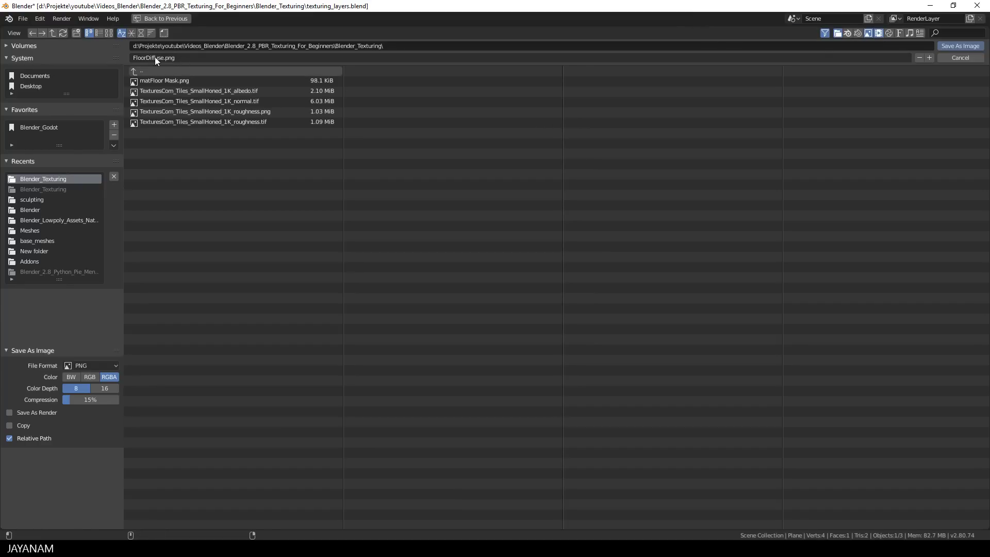
left_click(948, 44)
Add a second Image Texture node beside the FloorDiffuse node.
middle_click_drag(796, 249, 656, 283)
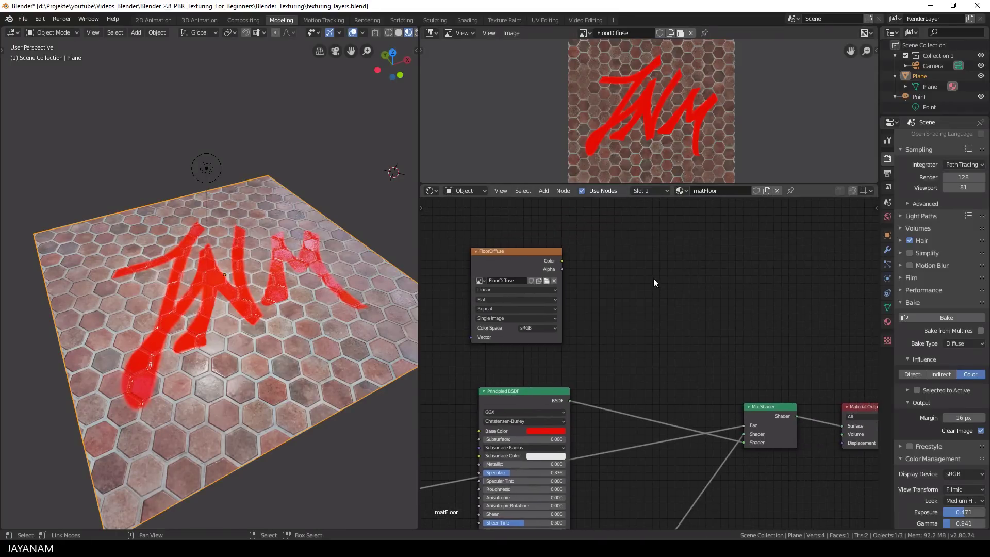
key("shift+a")
left_click(654, 277)
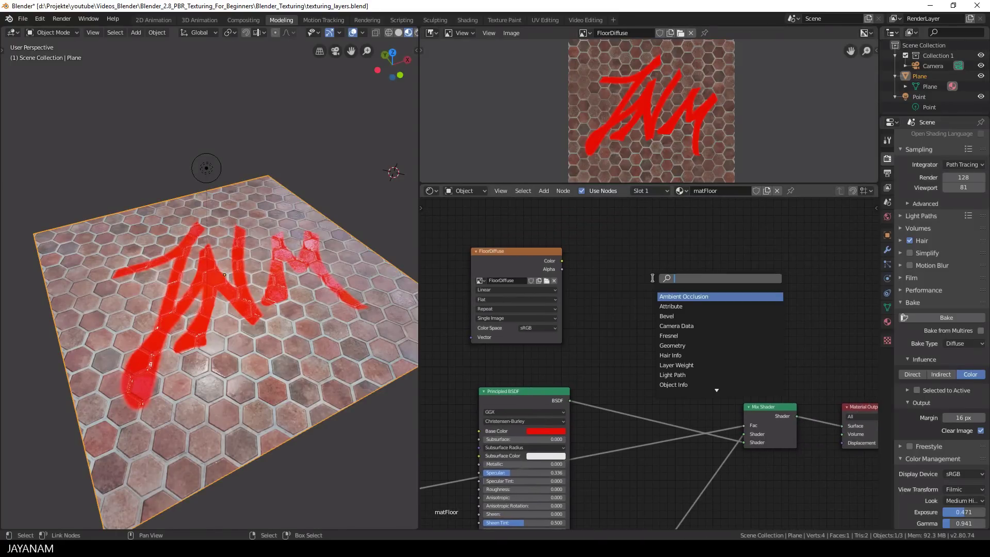
type("image")
key("Return")
left_click(660, 328)
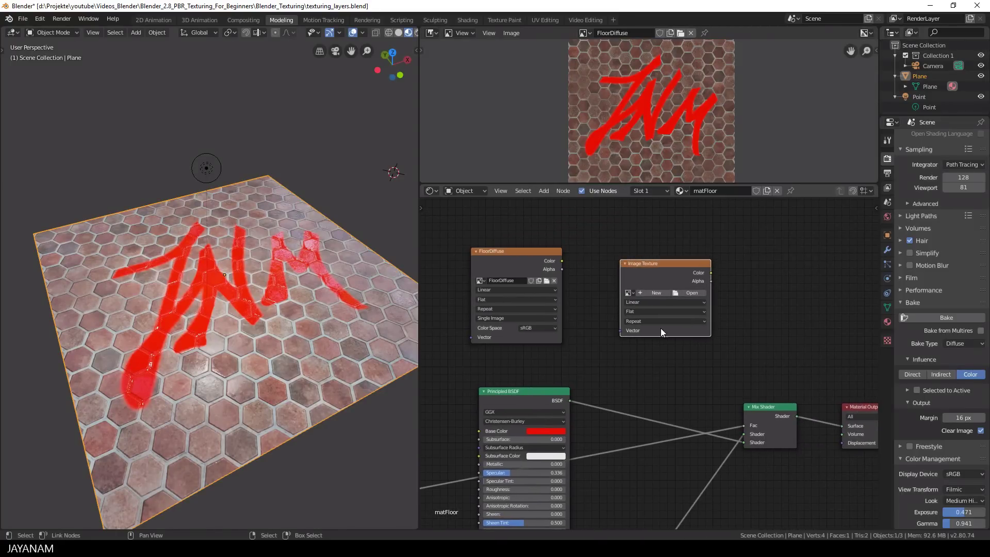
Create a blank 1024 × 1024 px image named FloorRoughness in the second Image Texture node.
left_click(651, 292)
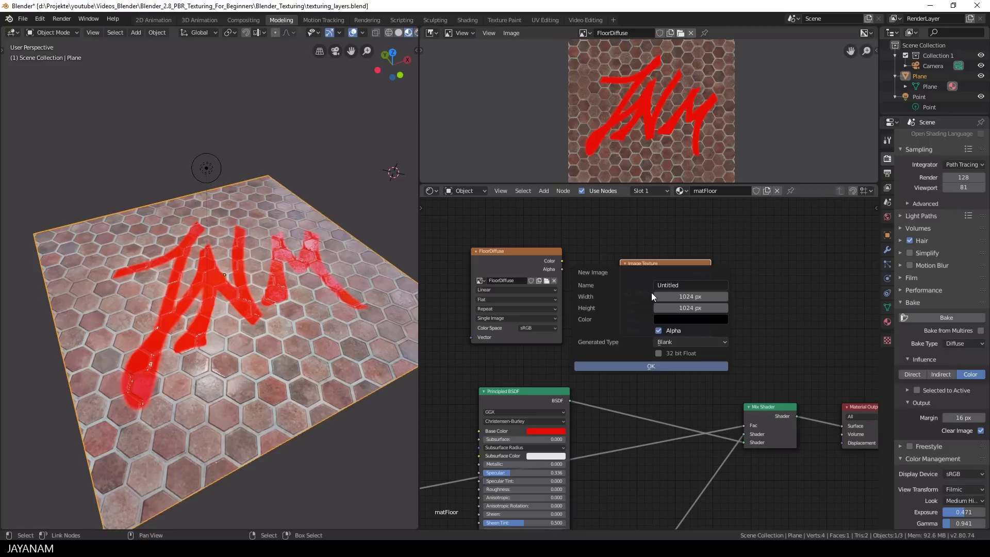
left_click(681, 285)
type("FloorRoughness")
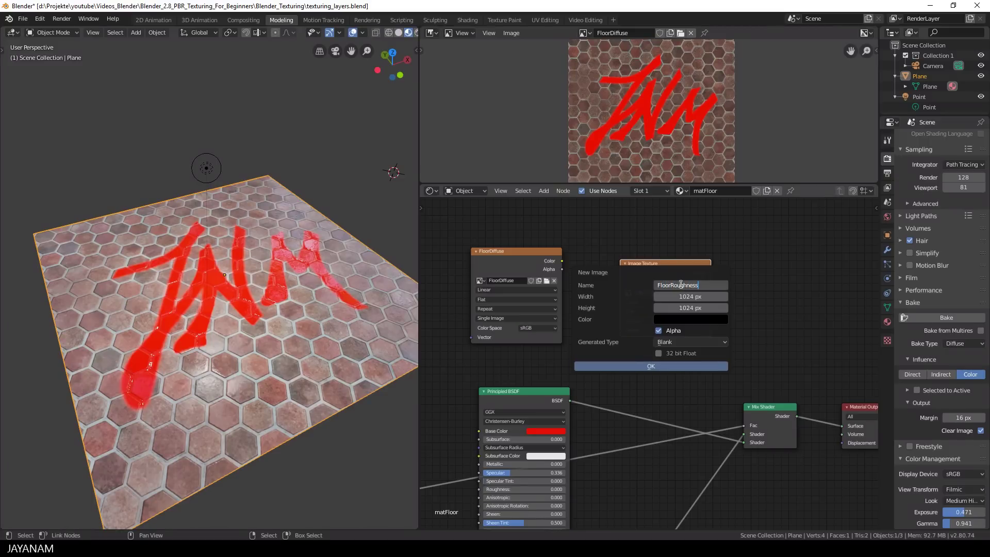
left_click(656, 366)
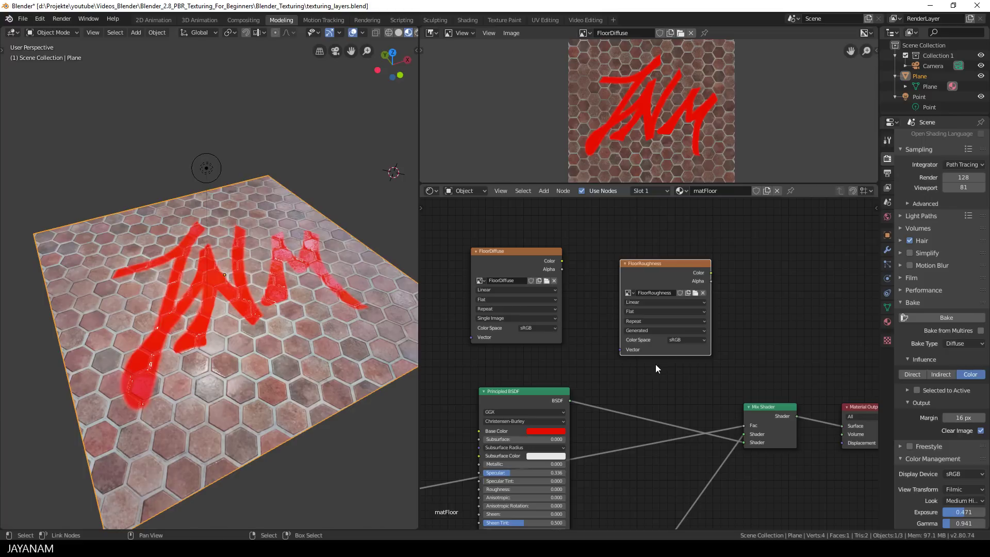
Set the FloorRoughness image's color space to Non-Color and align its node level with the FloorDiffuse node.
left_click(680, 340)
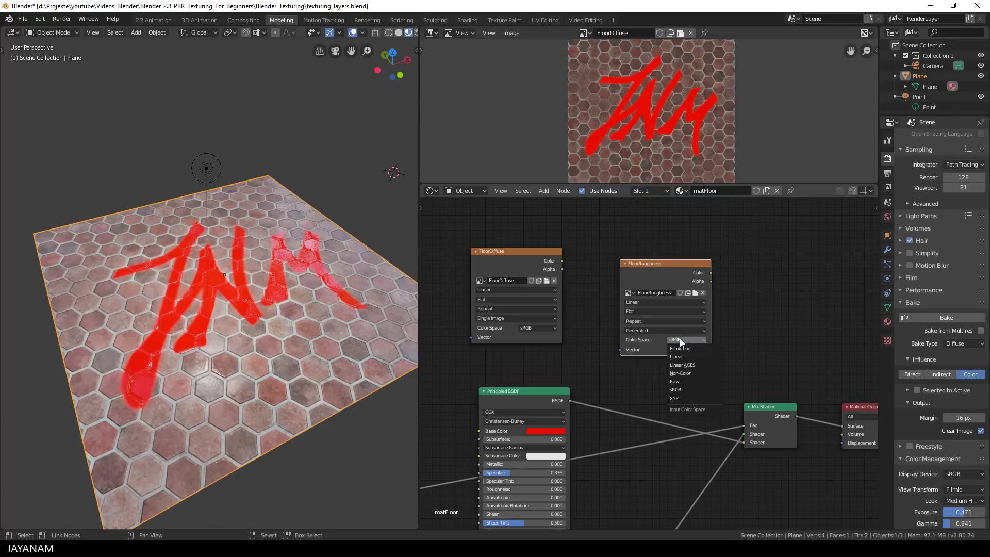
left_click(684, 372)
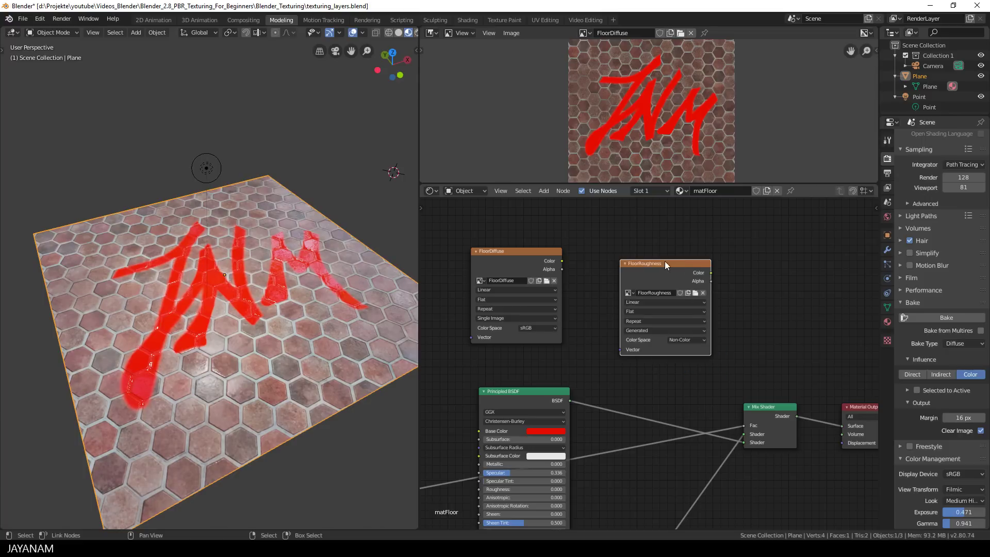
left_click_drag(665, 261, 666, 251)
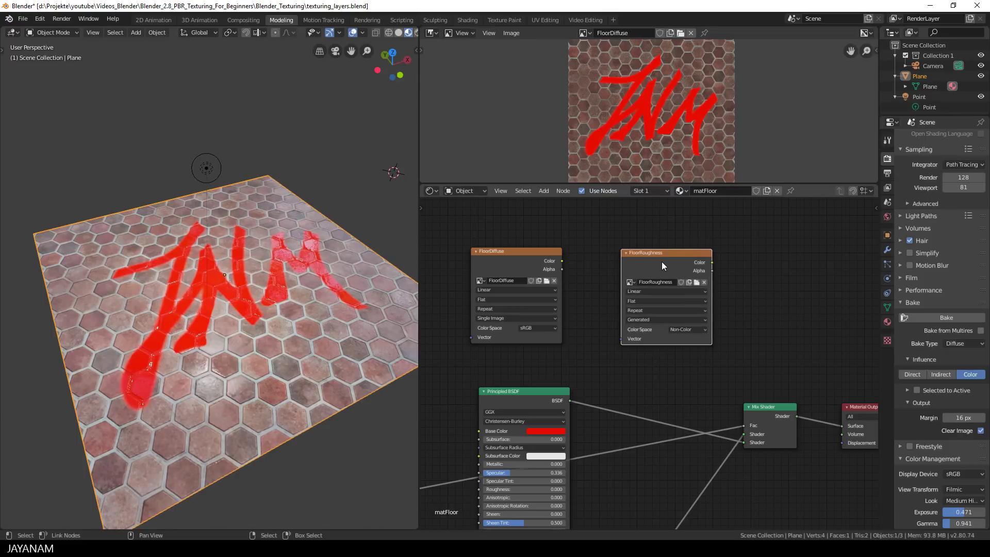
Set the bake type to Roughness and bake it into the FloorRoughness image.
left_click(968, 344)
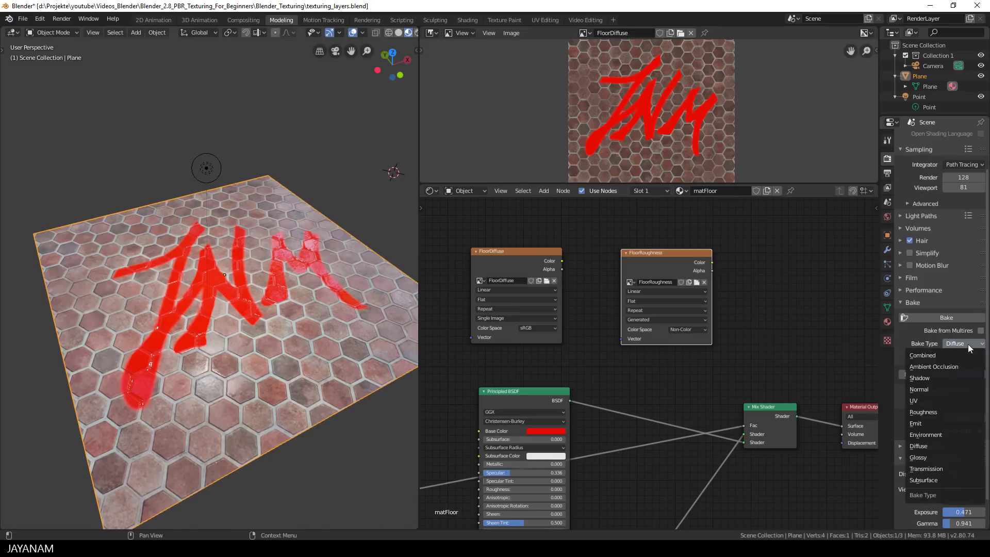
left_click(936, 412)
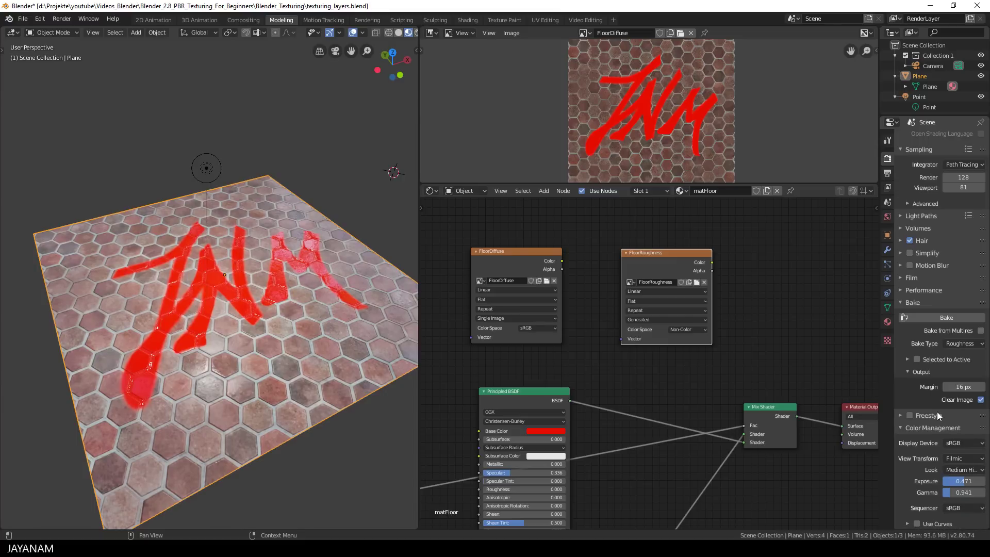
left_click(944, 317)
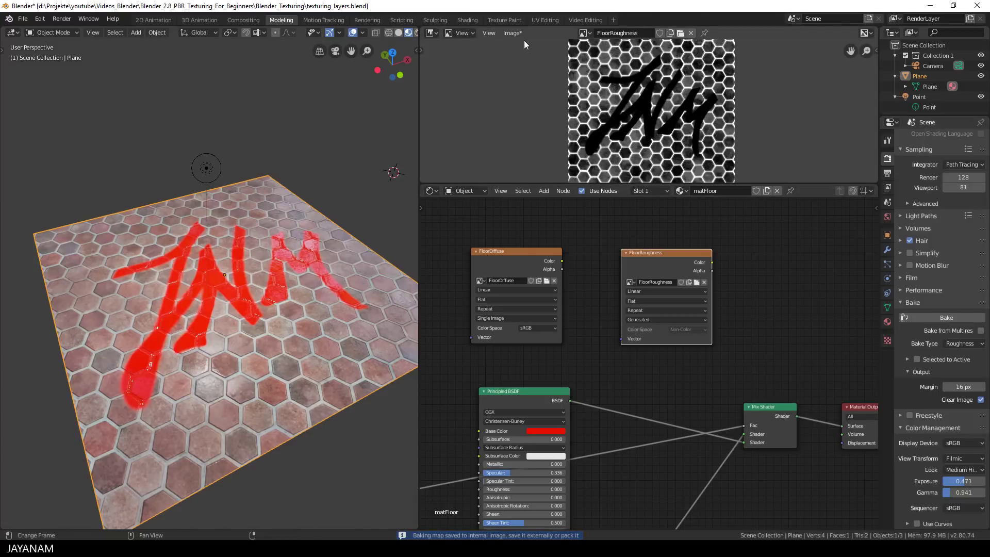
Save the baked roughness image as FloorRoughness.png in the Blender_Texturing folder and save the texturing_layers.blend file.
left_click(510, 33)
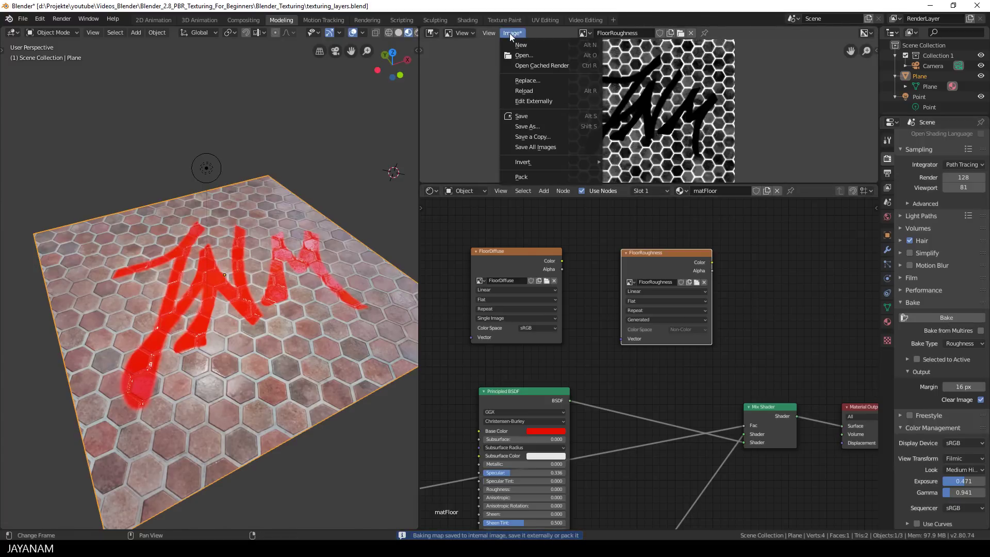
left_click(541, 127)
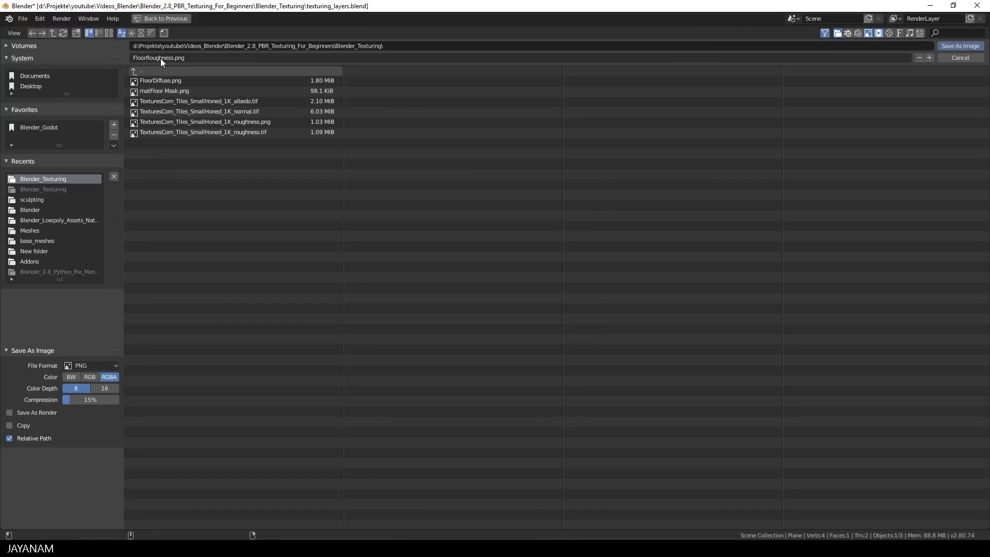
left_click(956, 46)
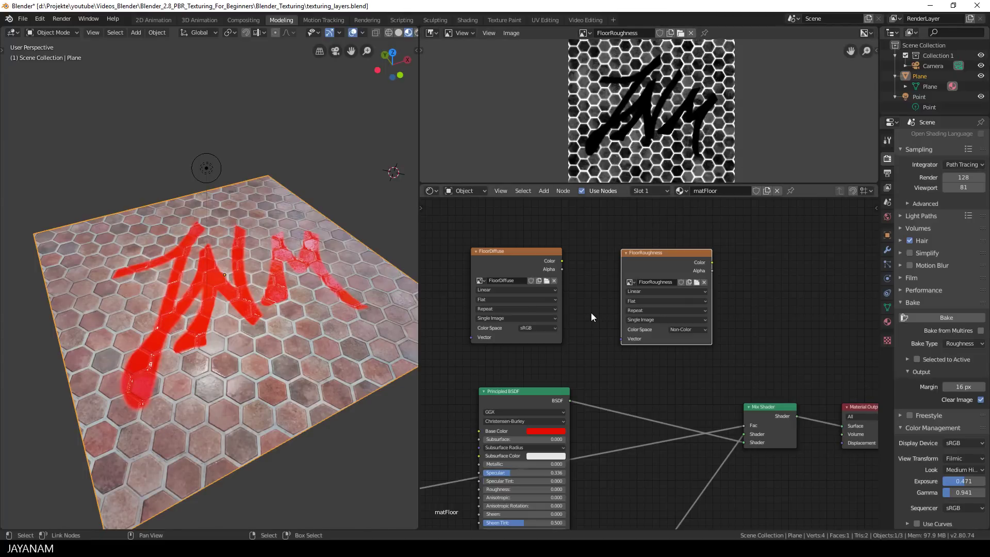
key("ctrl+s")
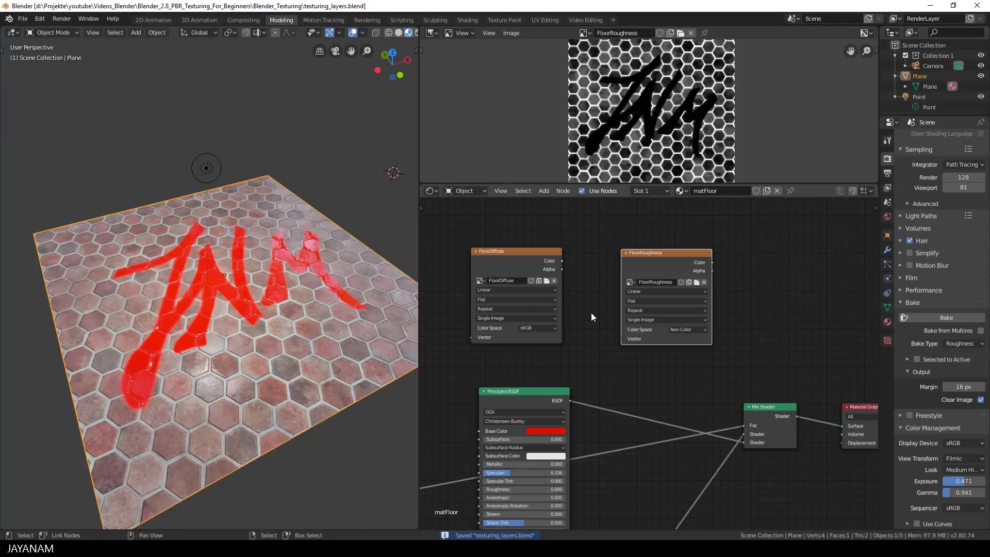
middle_click_drag(591, 312, 676, 286)
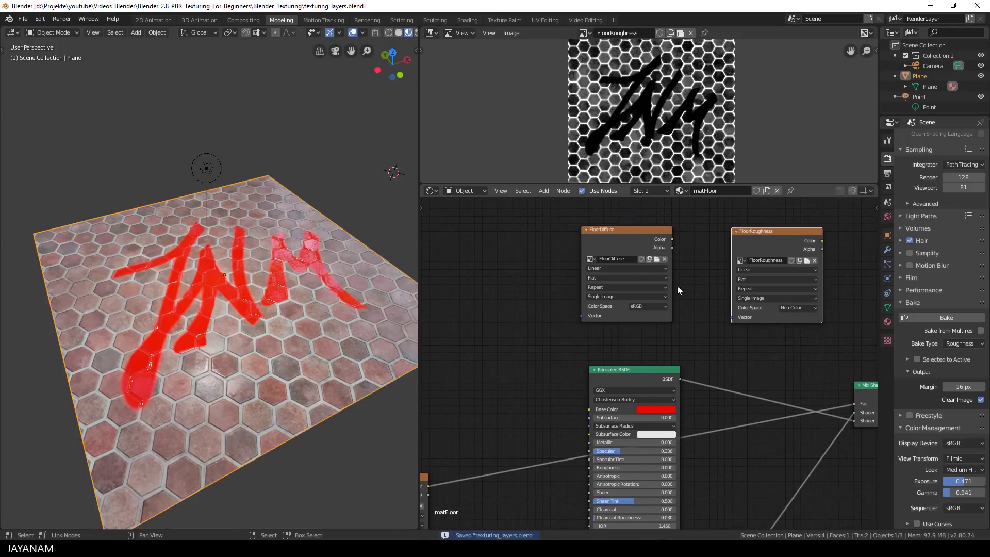
scroll(509, 427, "down", 3)
middle_click_drag(509, 427, 556, 336)
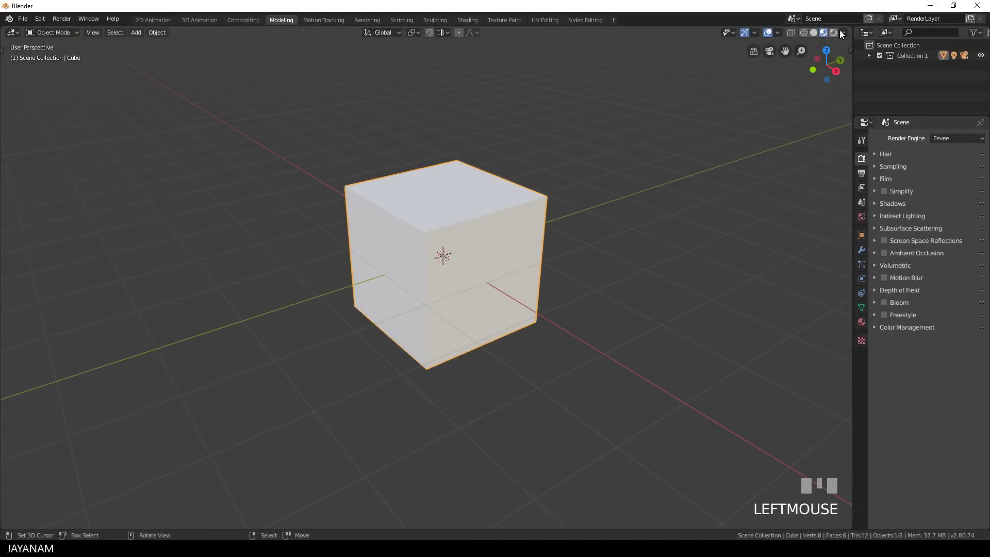
Enable scene lights for the viewport shading of the new scene and delete the default cube.
left_click(844, 32)
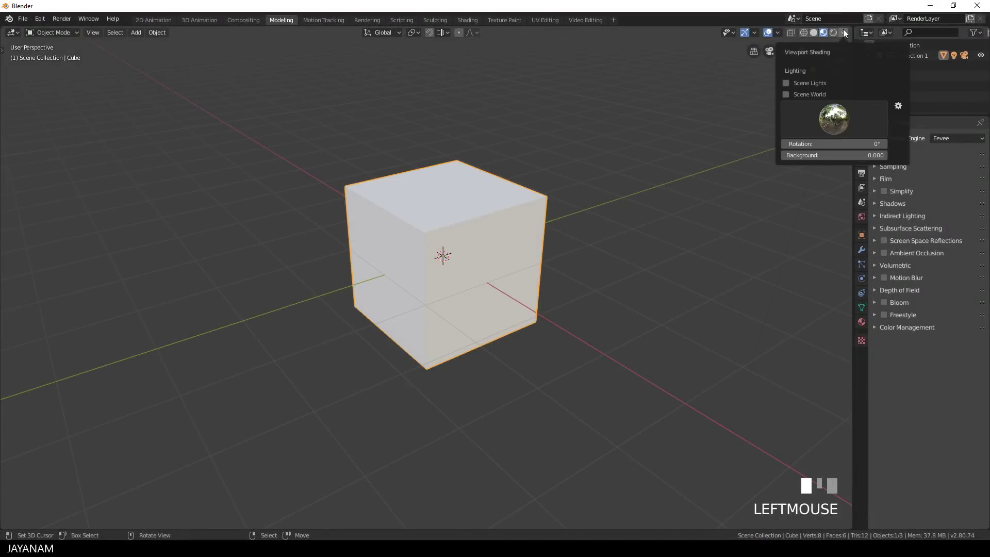
left_click(785, 83)
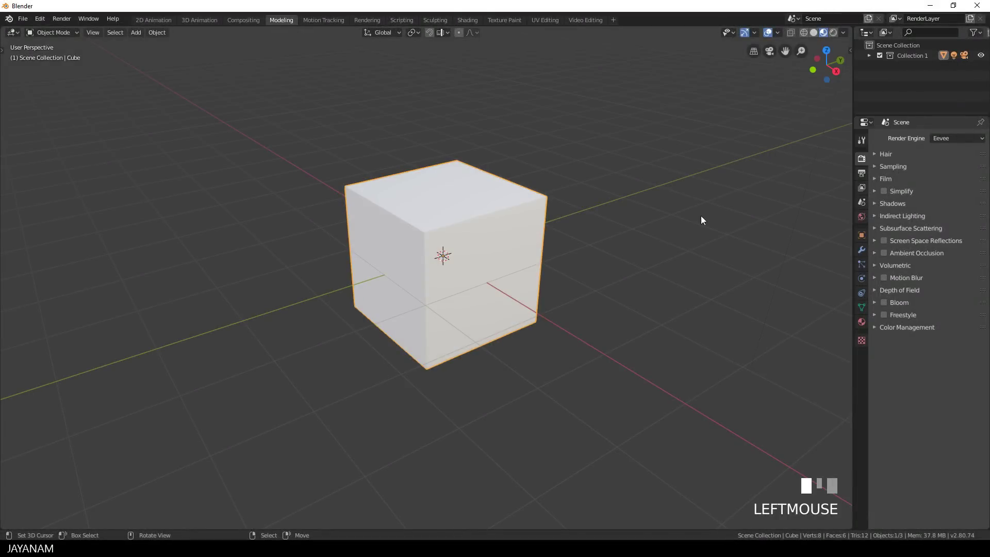
right_click(494, 265)
key("Delete")
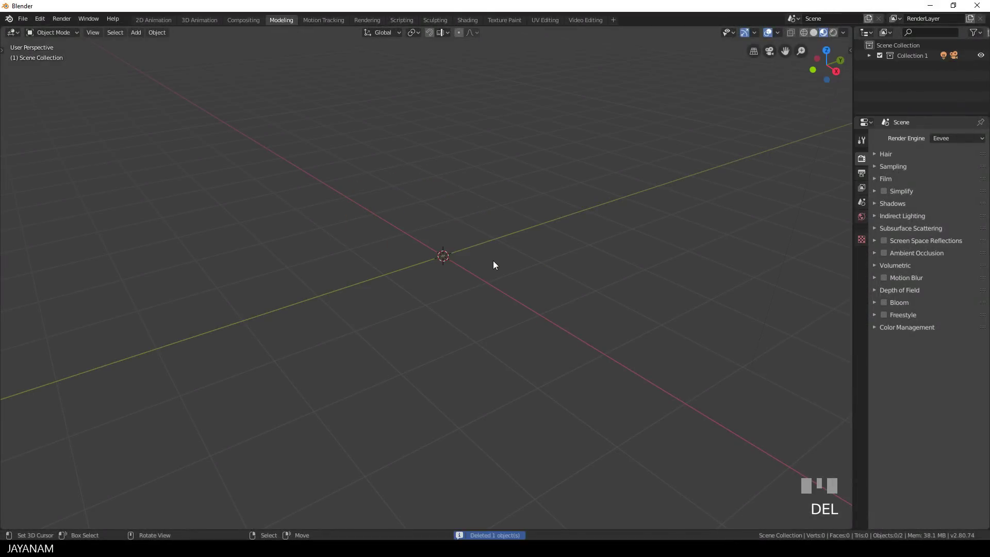
Add a plane mesh and scale its geometry by a factor of 4 in Edit Mode.
key("shift+a")
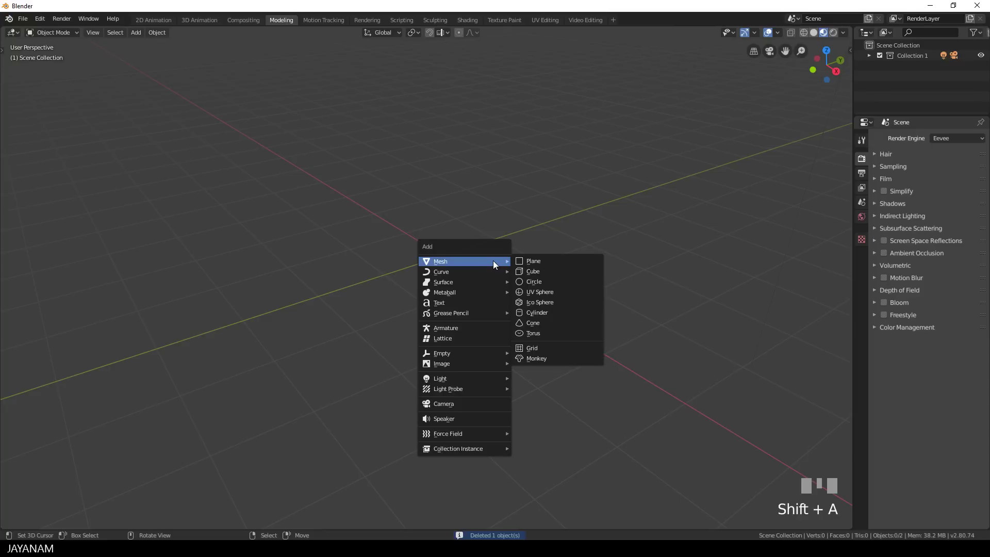
left_click(527, 260)
key("Tab")
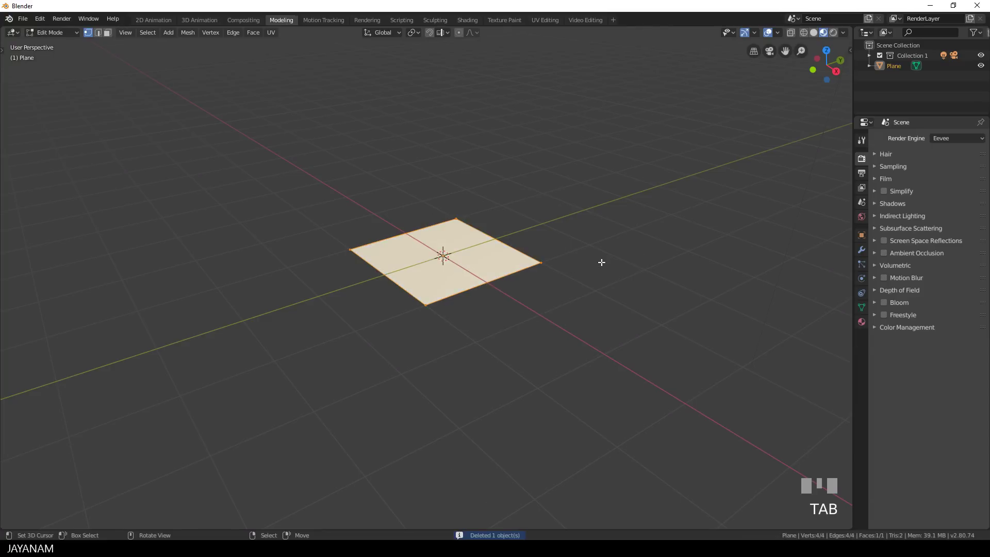
type("s4")
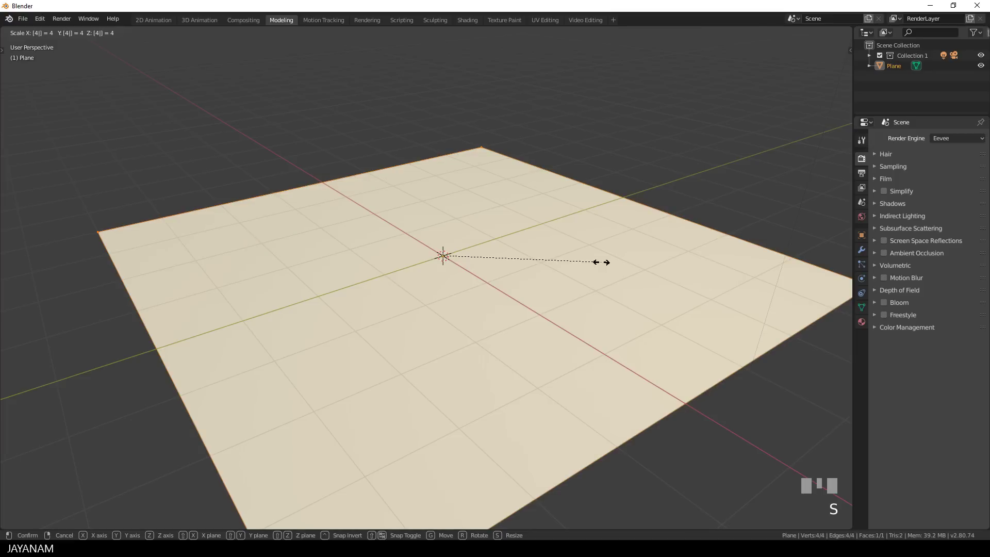
key("Return")
Unwrap the plane's UVs and return to Object Mode.
scroll(593, 265, "down", 2)
key("u")
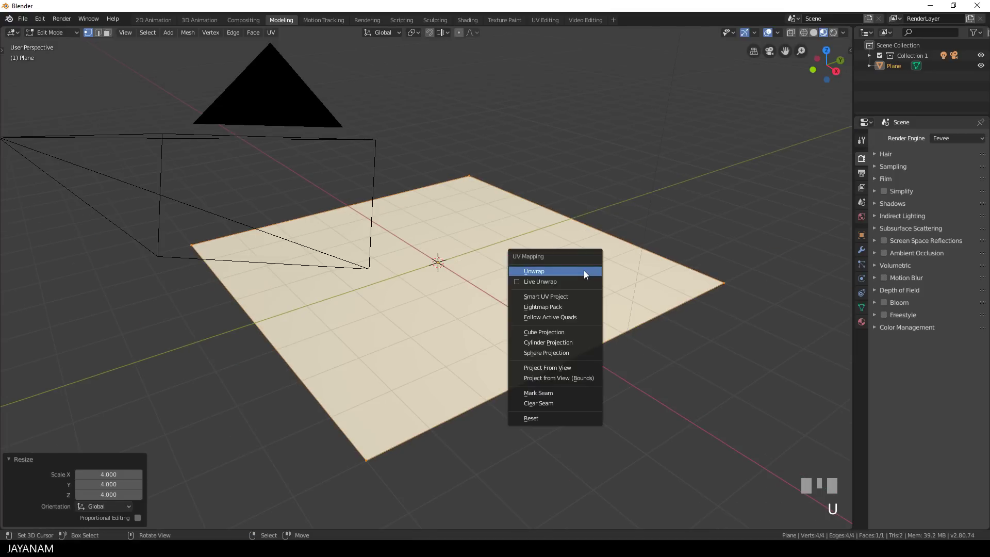
left_click(584, 270)
scroll(515, 279, "down", 2)
middle_click_drag(515, 278, 417, 292)
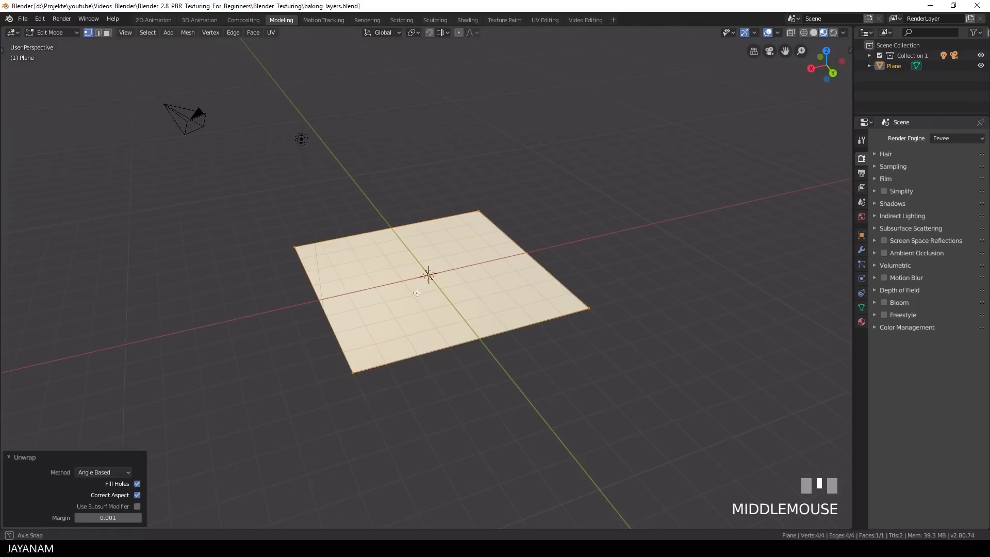
key("Tab")
Give the plane a new material named FloorMat.
left_click(861, 321)
left_click(917, 182)
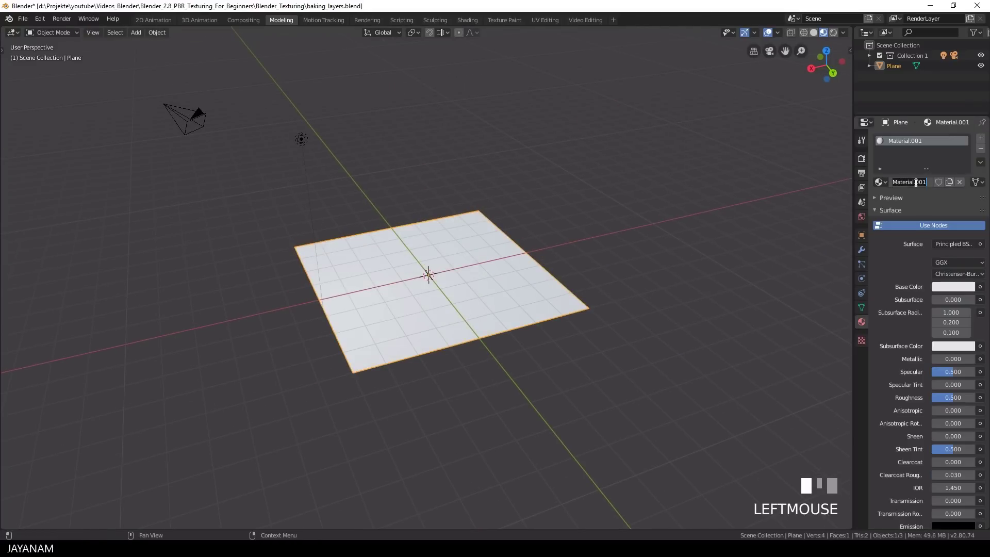
type("FloorMat")
key("Return")
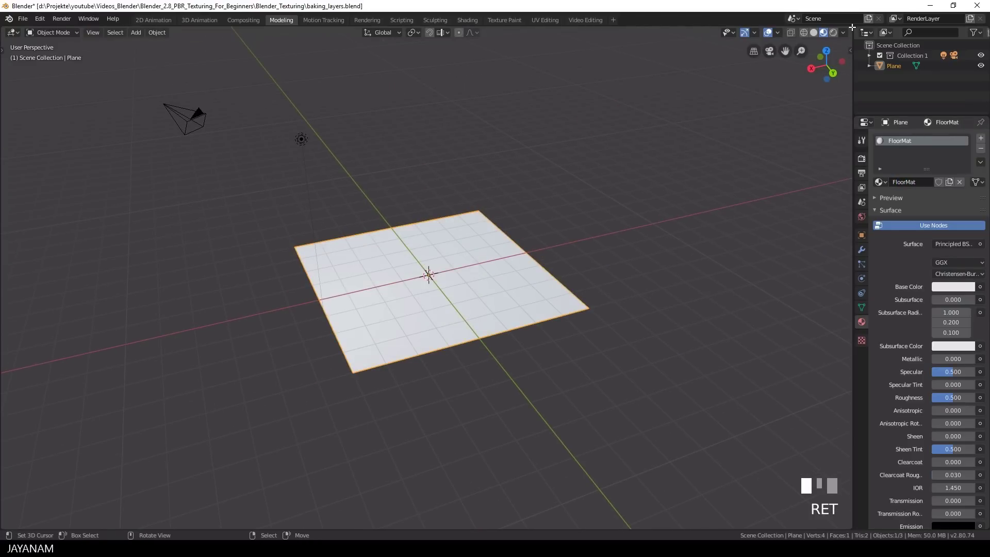
Split the 3D viewport vertically, show the Shader Editor in the new area and hide its sidebar.
left_click_drag(852, 27, 441, 33)
left_click(452, 33)
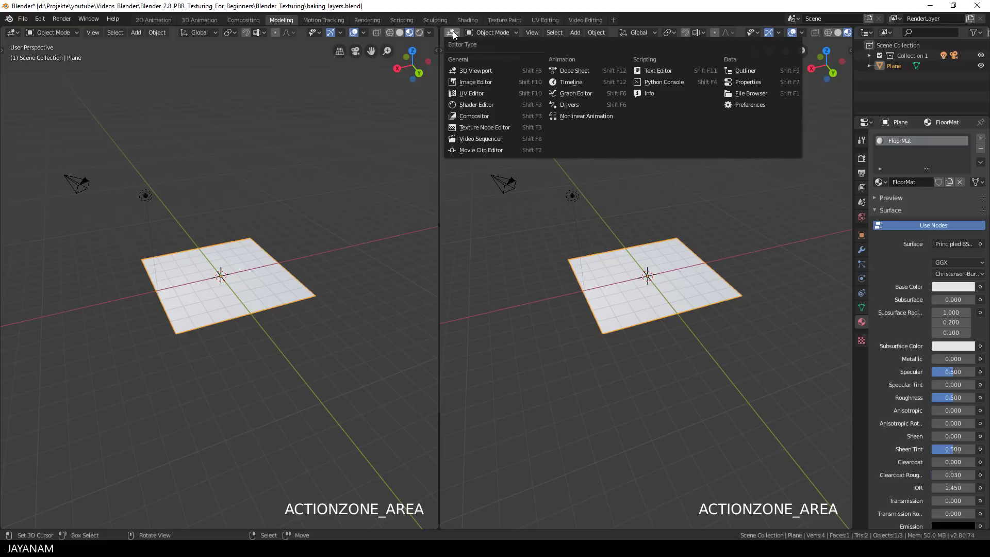
left_click(490, 103)
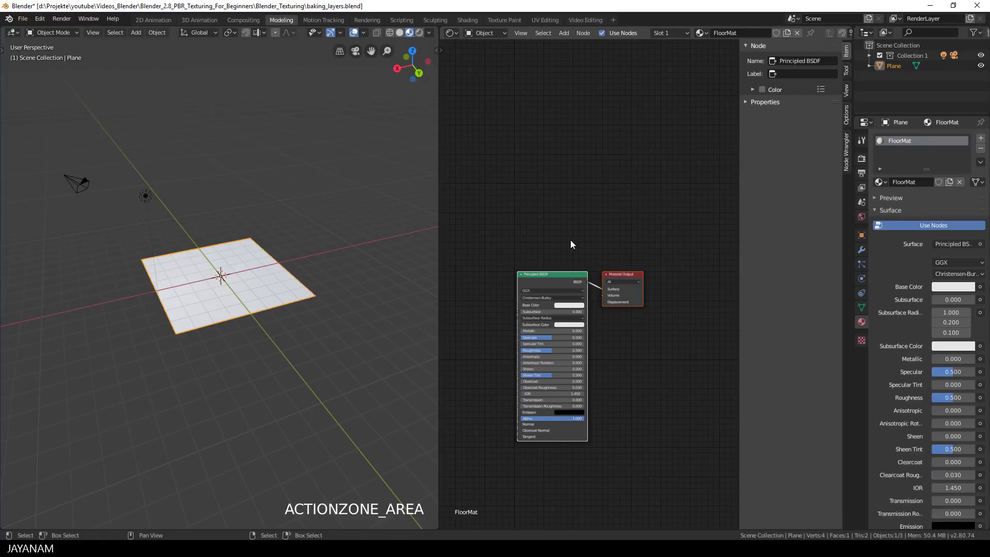
middle_click_drag(570, 244, 705, 183)
key("n")
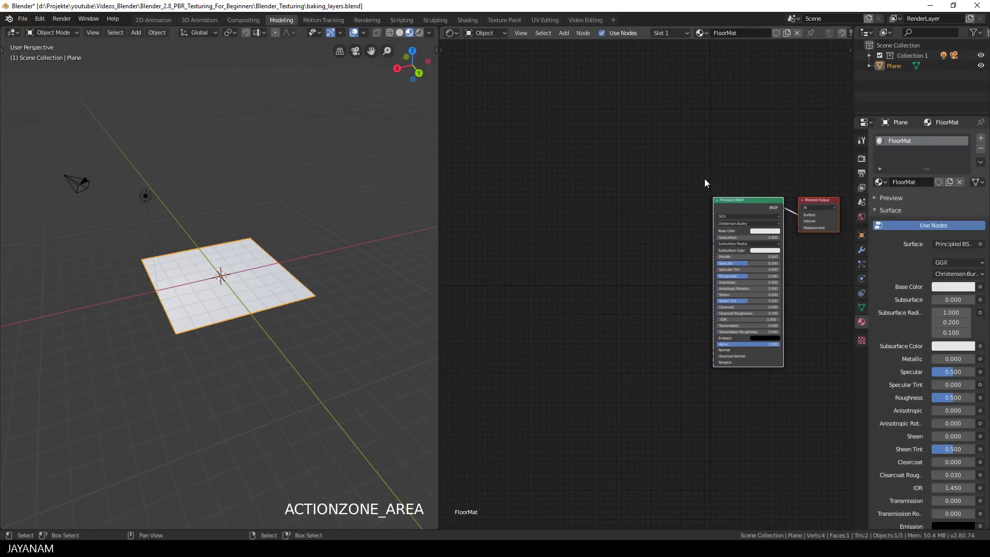
scroll(705, 183, "up", 1)
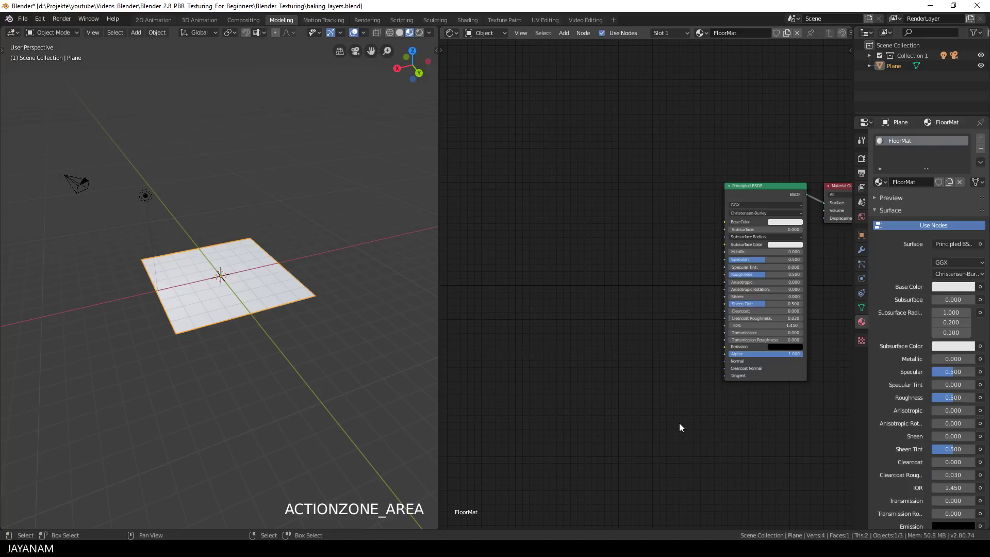
Bring Floor_Diffuse.png, Floor_Roughness.png and TexturesCom_Tiles_SmallHoned_1K_normal.tif from File Explorer into the node tree as Image Texture nodes.
key("alt+Tab")
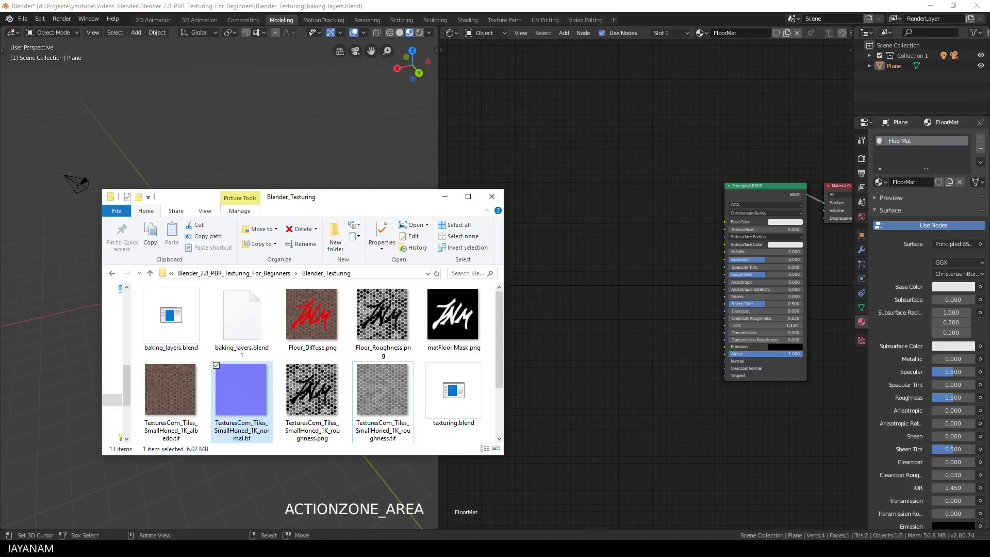
left_click_drag(311, 317, 510, 101)
left_click_drag(381, 324, 509, 202)
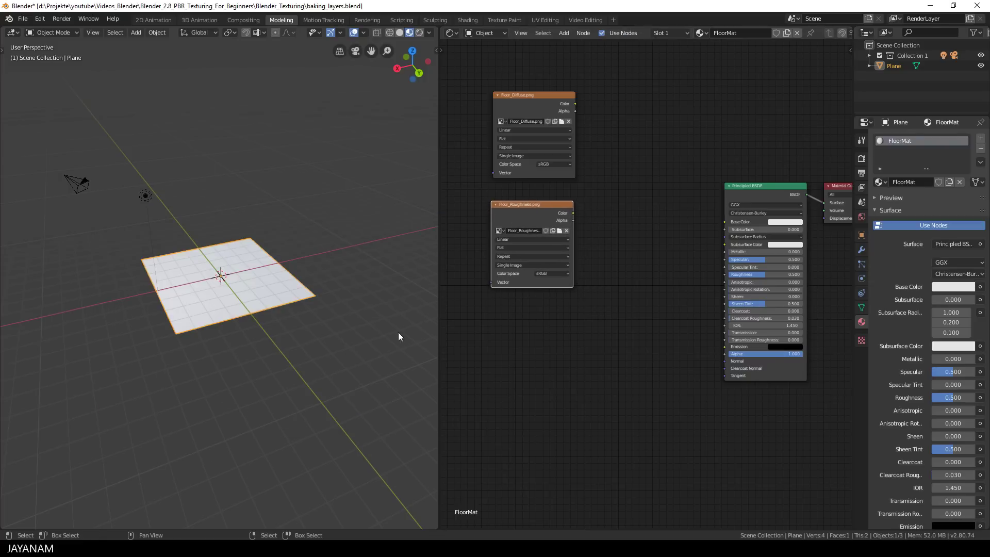
key("alt+Tab")
left_click_drag(241, 389, 528, 304)
left_click(445, 197)
Set the color space of the roughness and normal image textures to Non-Color.
left_click(552, 273)
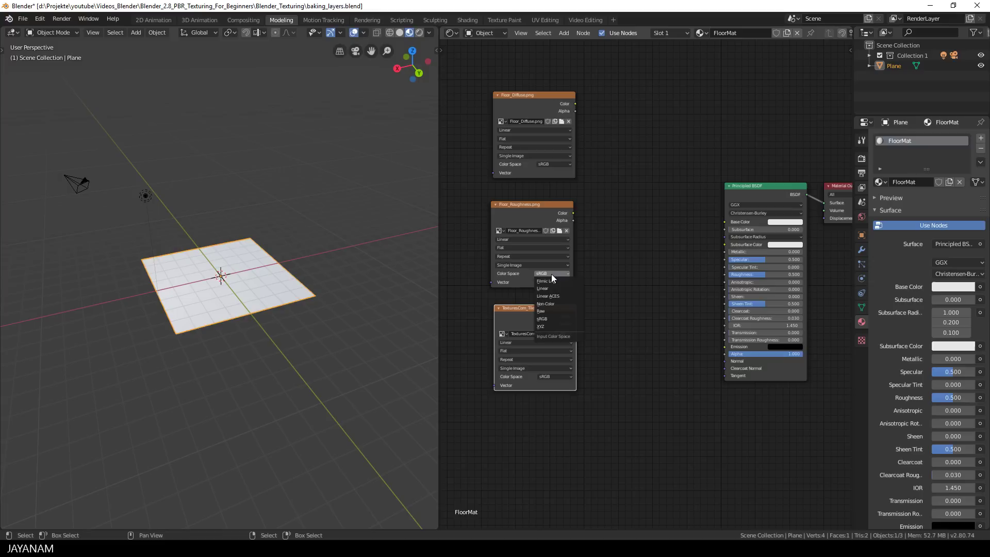
left_click(559, 304)
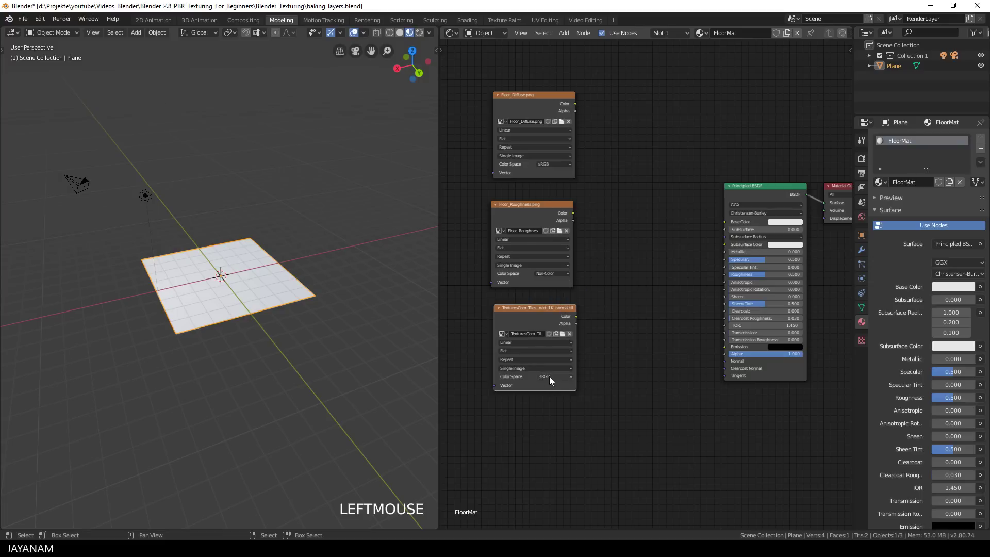
left_click(549, 376)
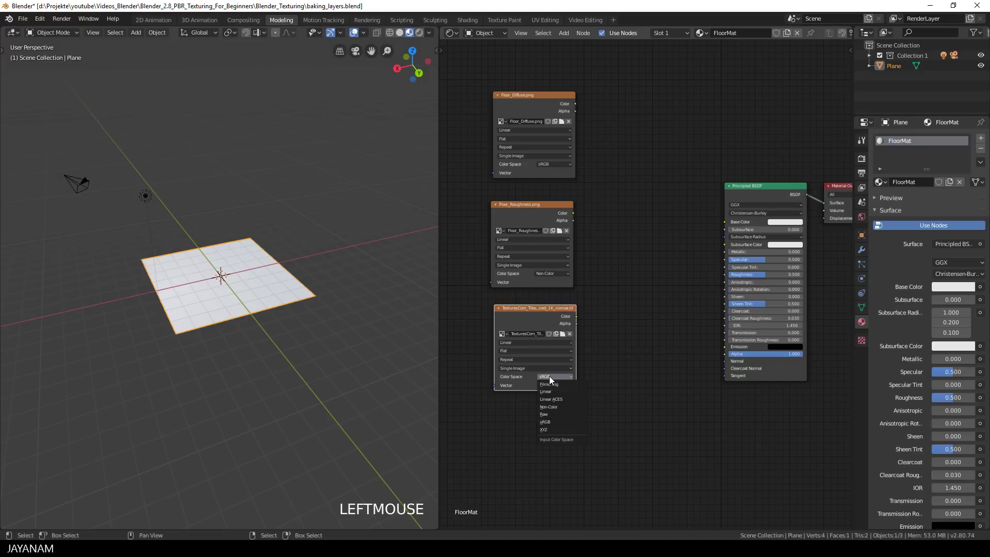
left_click(561, 407)
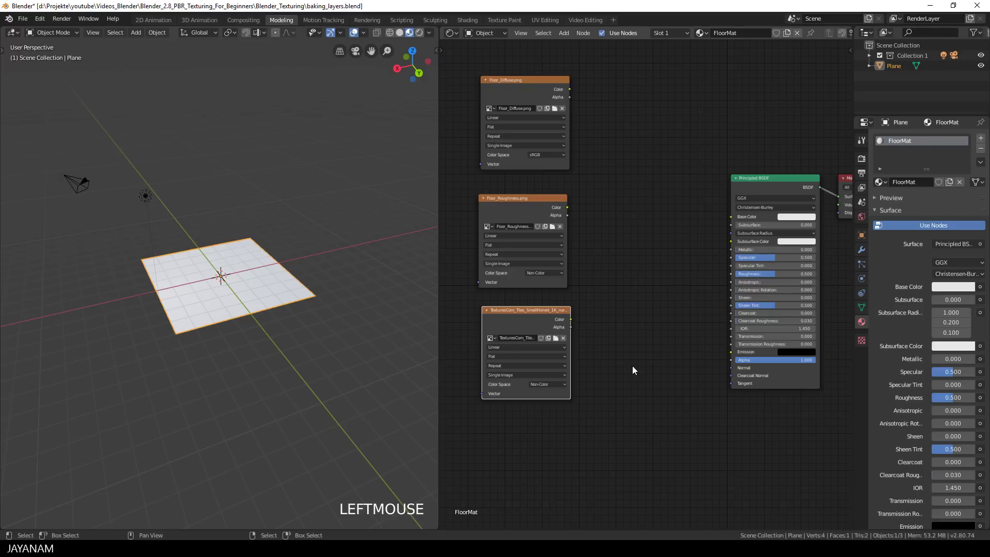
Add a Normal Map node between the normal image texture and the Principled BSDF.
key("shift+a")
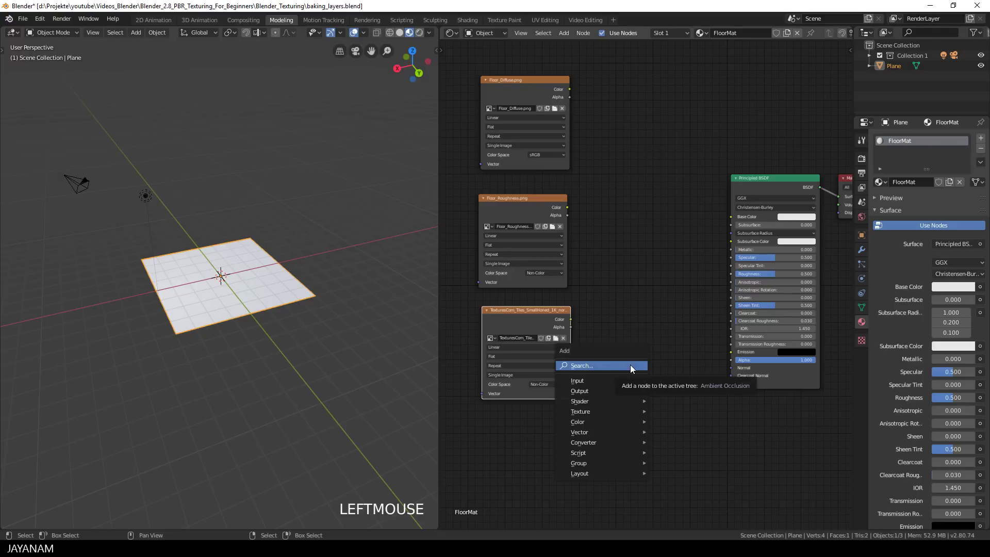
left_click(630, 366)
type("norm")
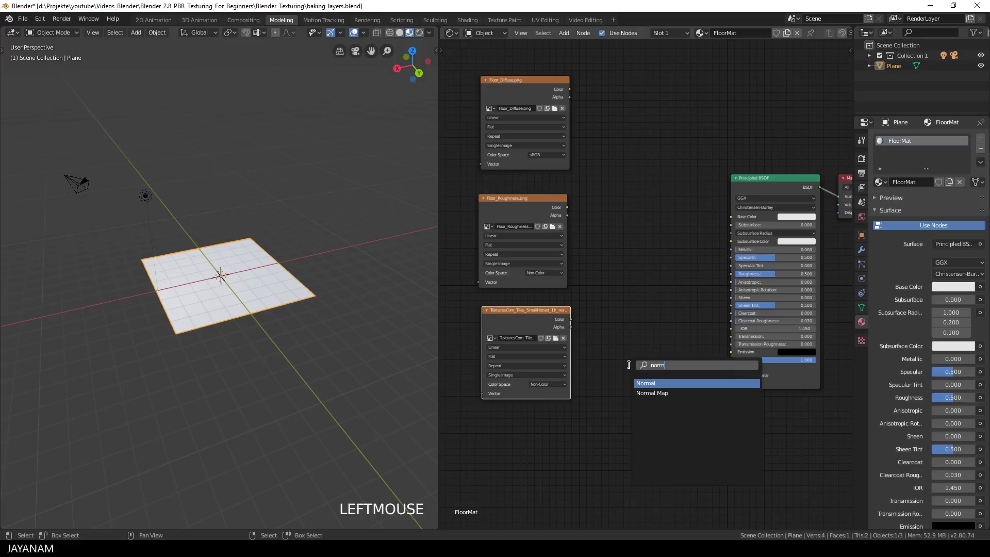
key("Down")
key("Return")
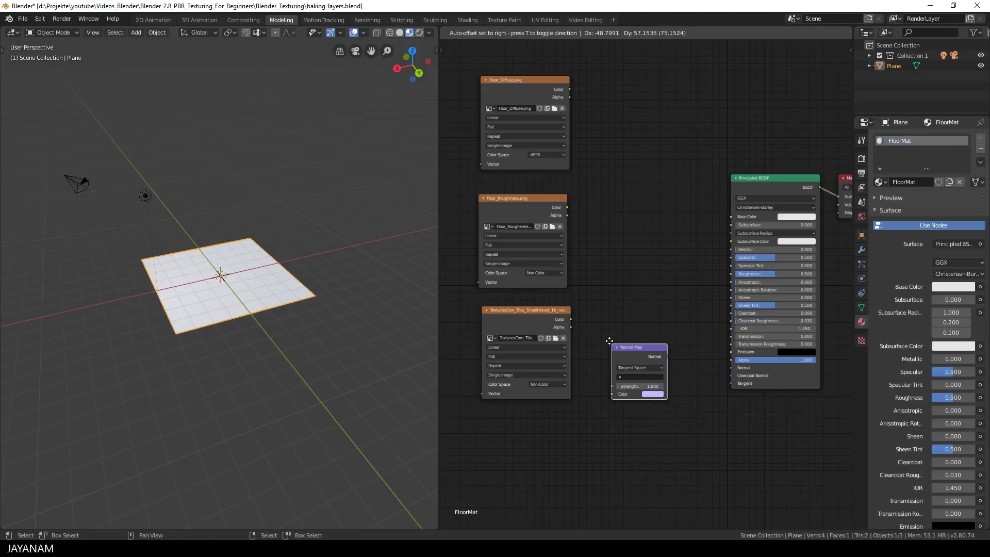
left_click(600, 320)
Link the normal texture's Color through the Normal Map node to the Principled BSDF's Normal input and set the strength to 10.
left_click_drag(600, 364, 601, 369)
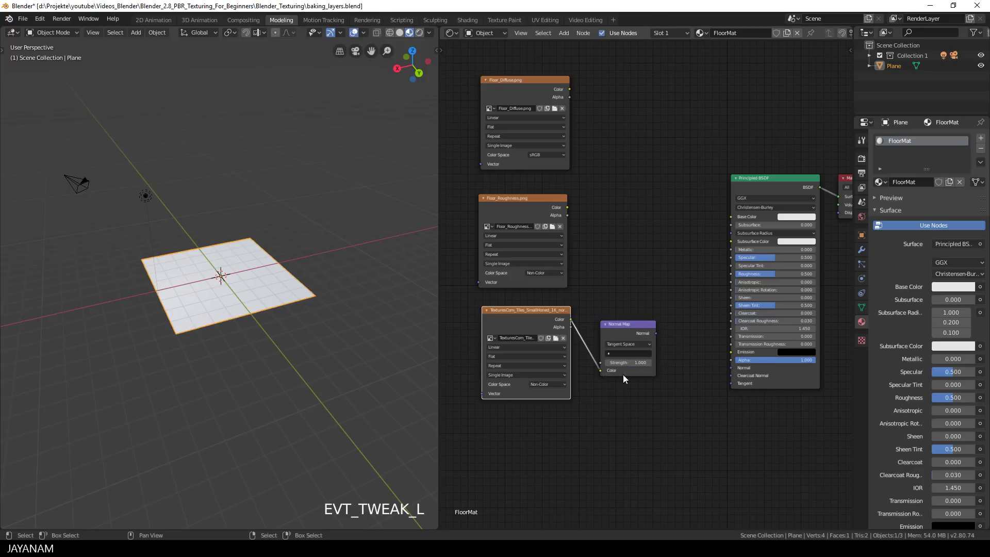
left_click_drag(655, 333, 732, 367)
left_click(631, 364)
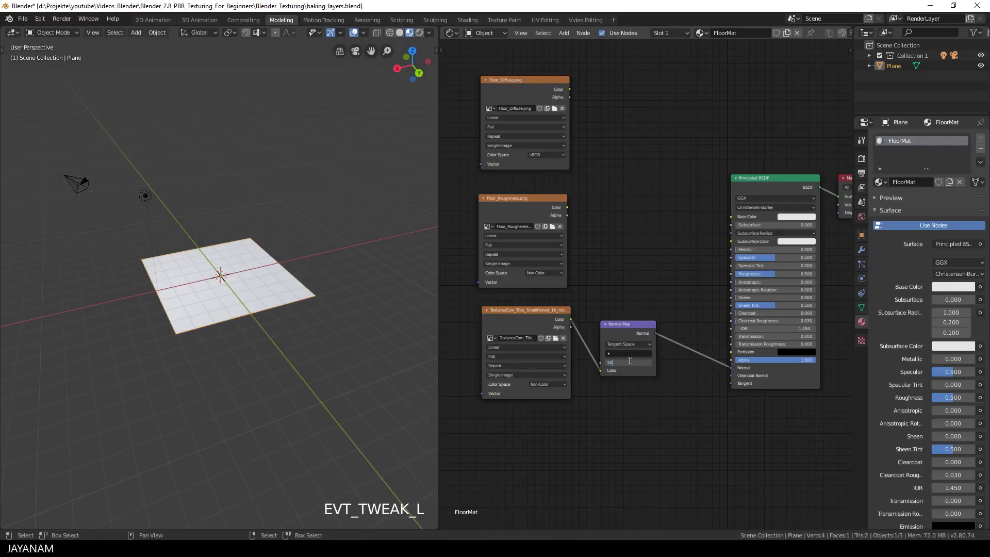
key("Return")
Hide the floor grid and the X and Y axes in the 3D viewport overlays.
scroll(215, 274, "up", 3)
middle_click_drag(214, 273, 240, 275)
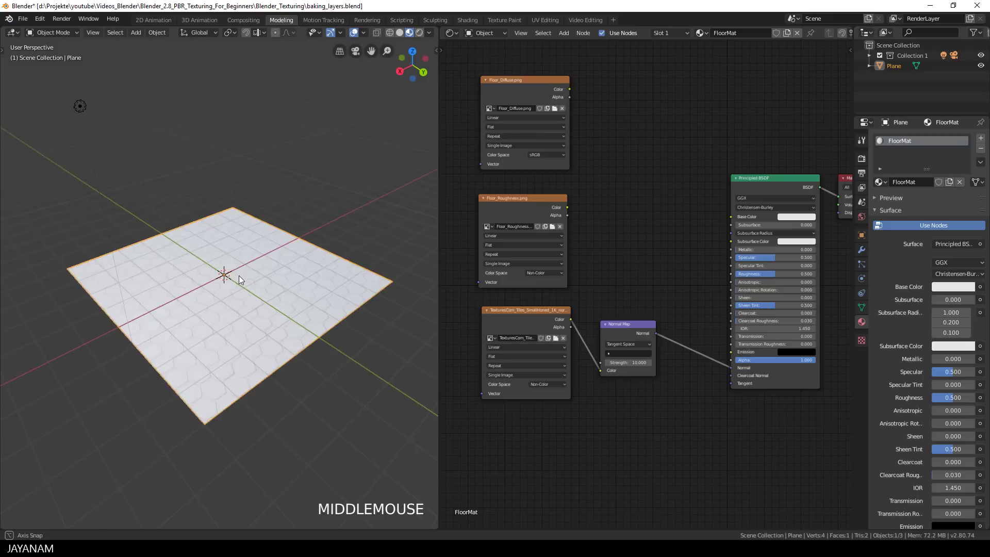
scroll(243, 273, "up", 3)
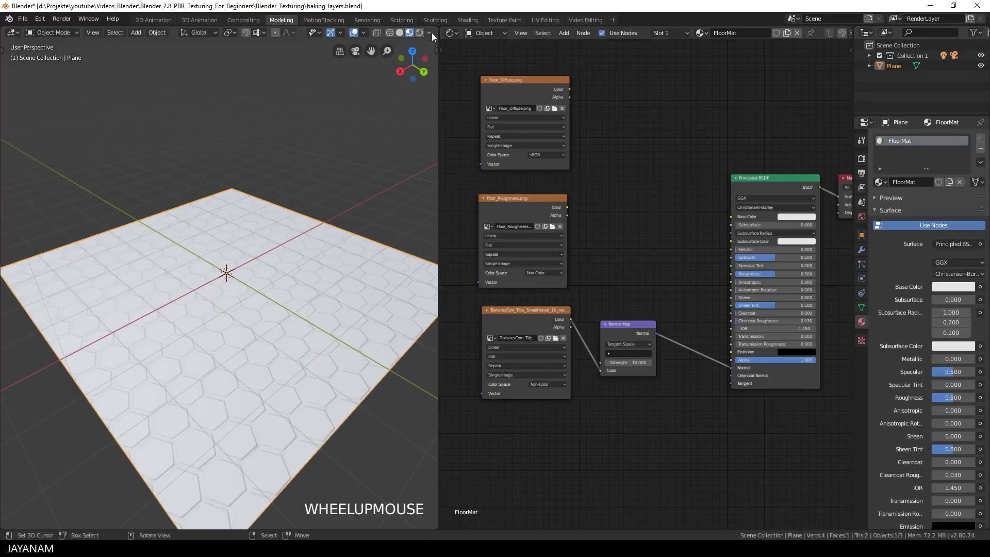
left_click(363, 33)
left_click(336, 82)
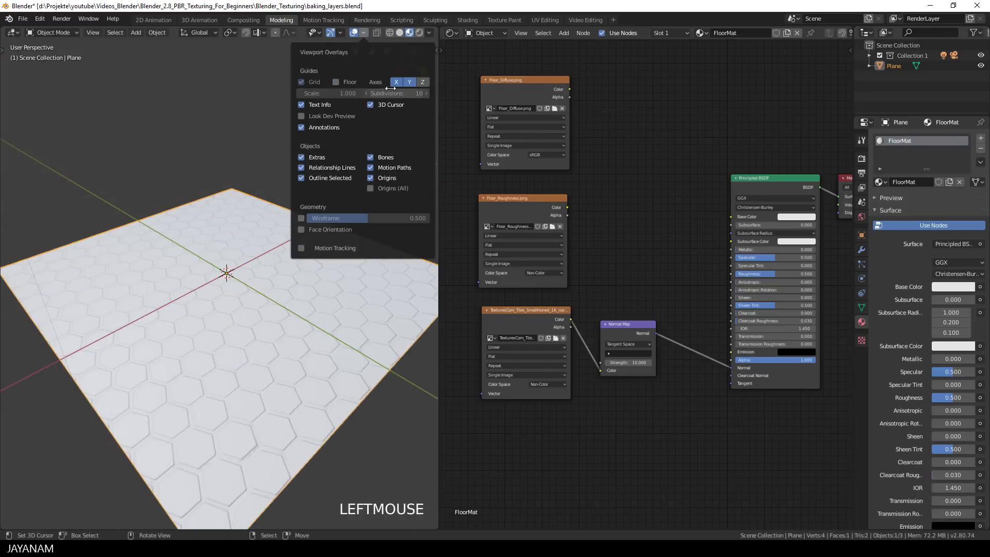
left_click(398, 83)
left_click(409, 83)
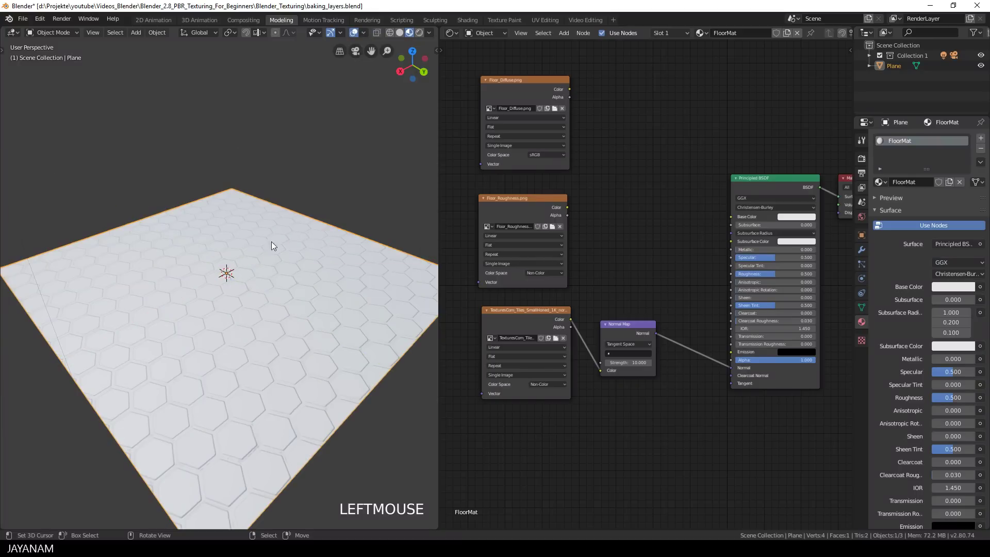
Link the diffuse texture's Color to the Principled BSDF's Base Color and the roughness texture's Color to its Roughness input.
middle_click_drag(271, 241, 312, 267)
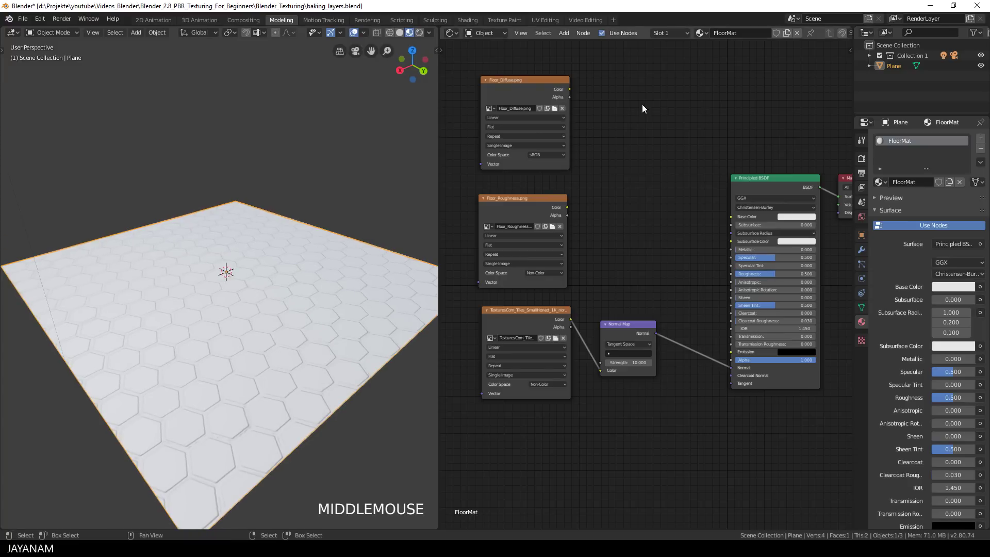
left_click_drag(569, 89, 731, 216)
middle_click_drag(381, 265, 328, 269)
scroll(358, 274, "up", 1)
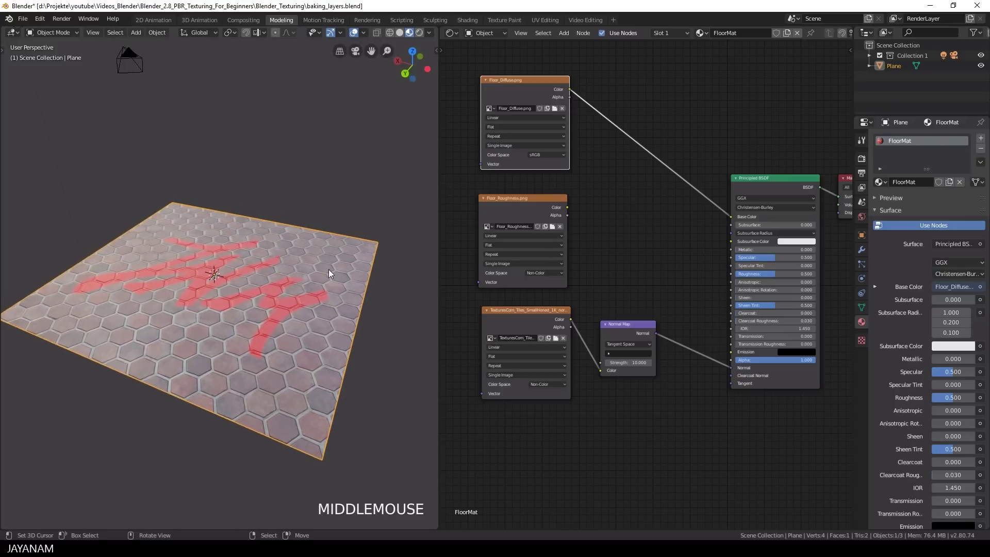
left_click_drag(566, 206, 731, 274)
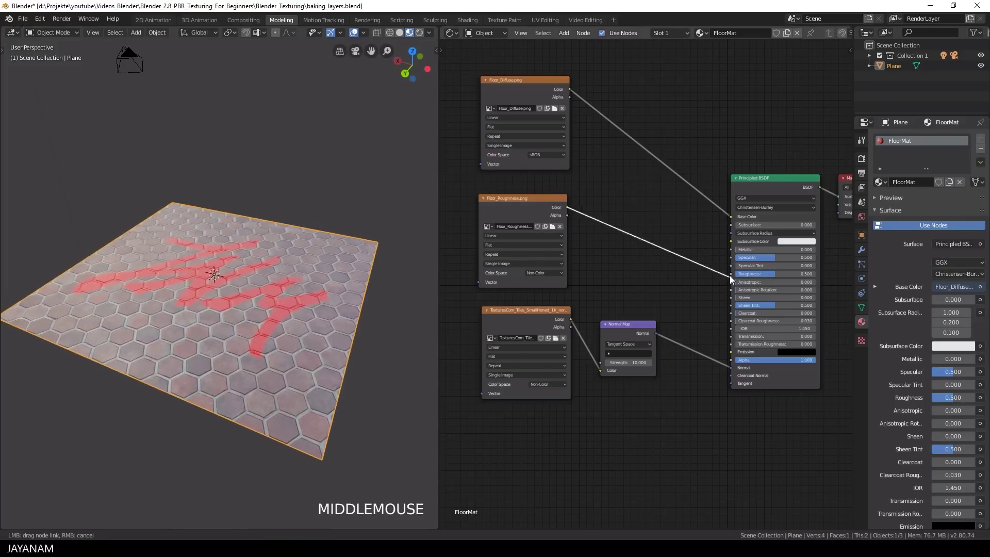
middle_click_drag(339, 304, 419, 304)
scroll(404, 312, "up", 2)
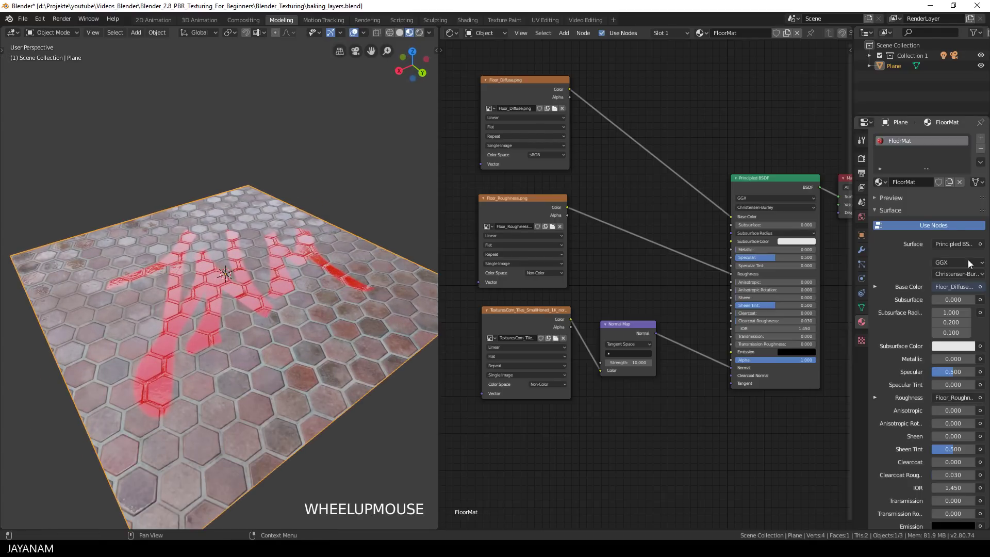
Enable Bloom with a threshold of 3.2 in the Eevee render settings and lower the color management exposure to about -1.273.
left_click(861, 158)
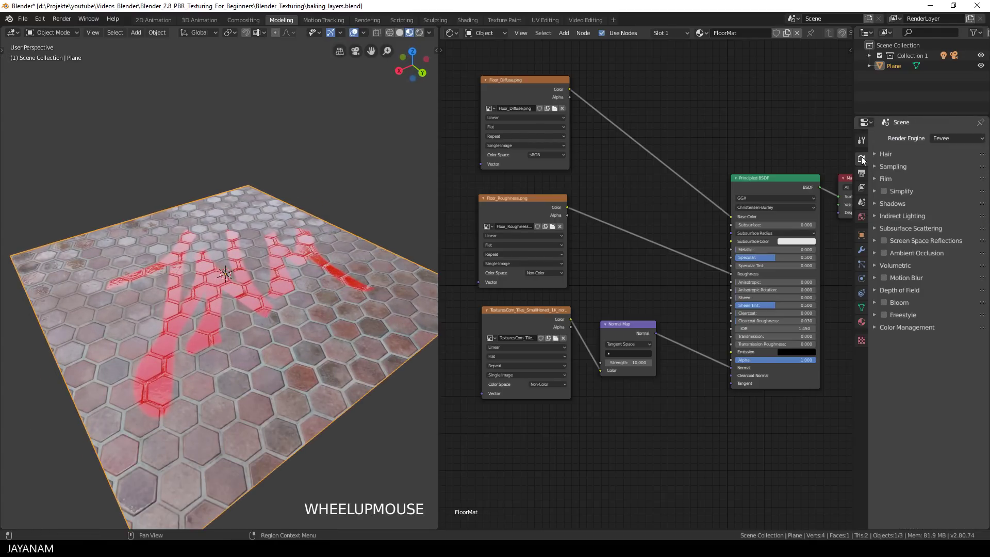
left_click(883, 302)
left_click(874, 302)
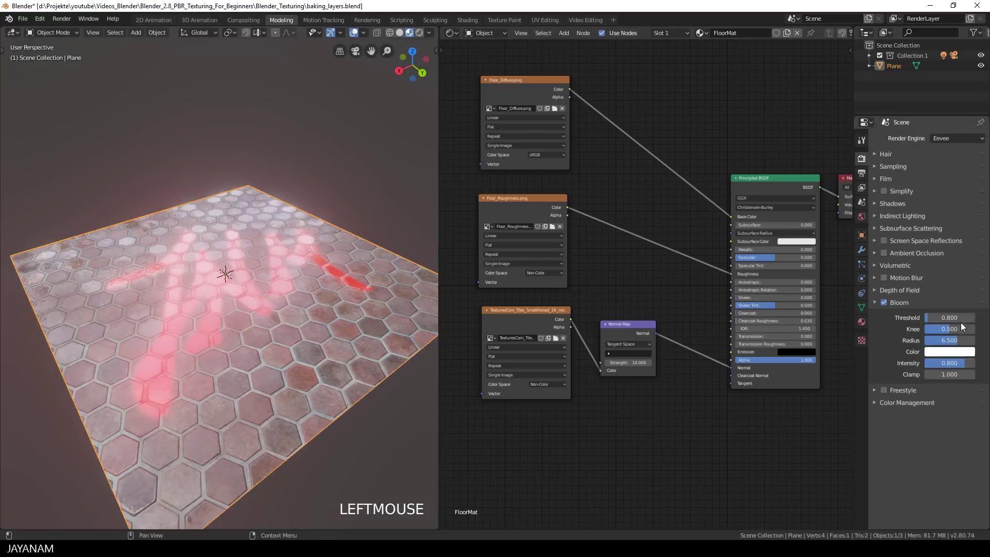
left_click_drag(930, 314, 956, 317)
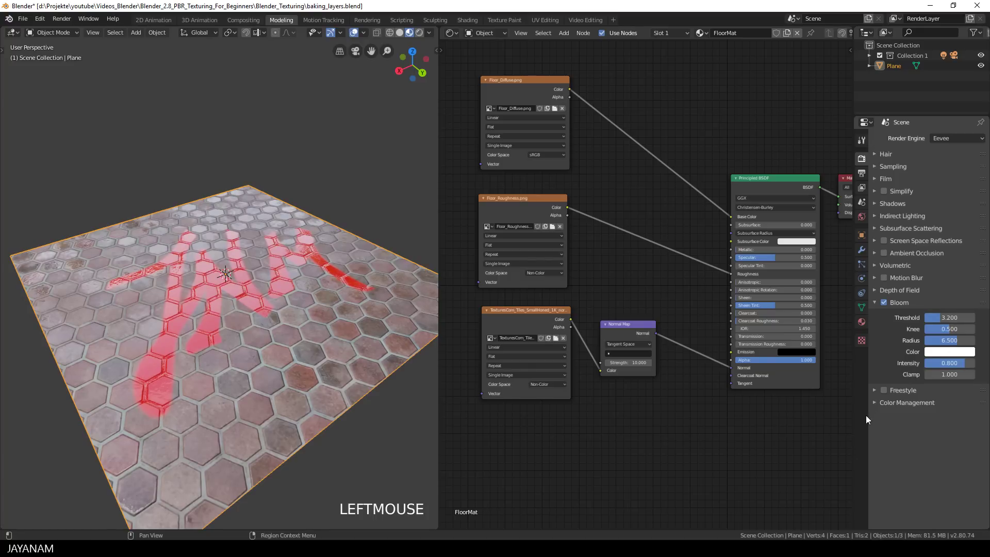
left_click(874, 402)
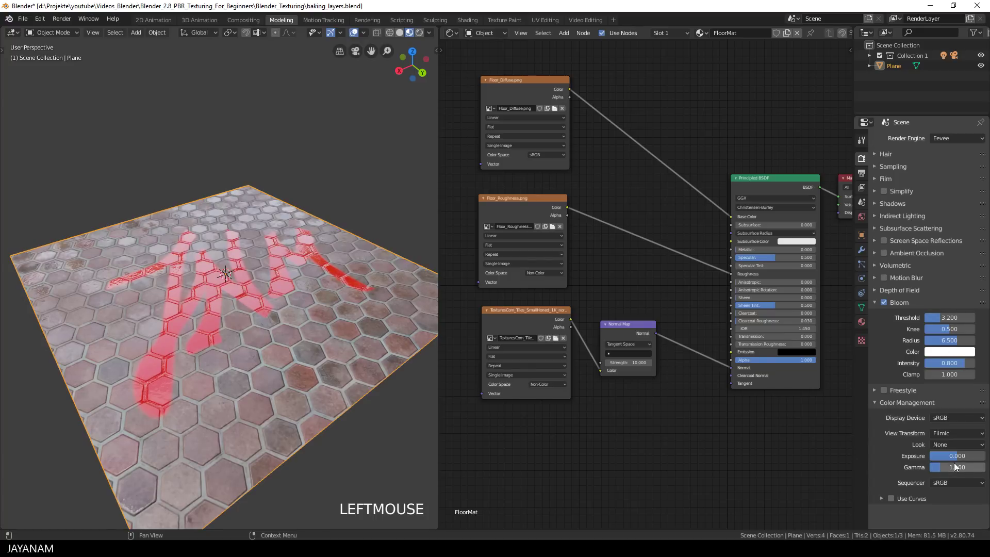
left_click_drag(957, 456, 934, 456)
Move the lamp by about 0.19, -2.06, 0.45 m in X, Y, Z, and again by about -1.35, -0.76, 0.27 m.
scroll(74, 112, "down", 2)
right_click(68, 109)
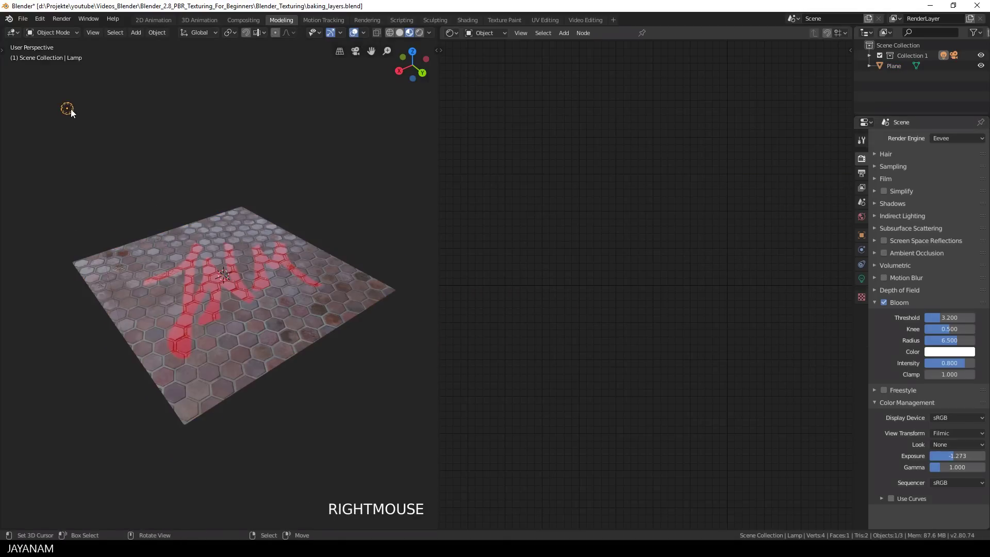
key("g")
left_click(302, 286)
key("g")
middle_click_drag(302, 286, 205, 271)
scroll(205, 271, "up", 3)
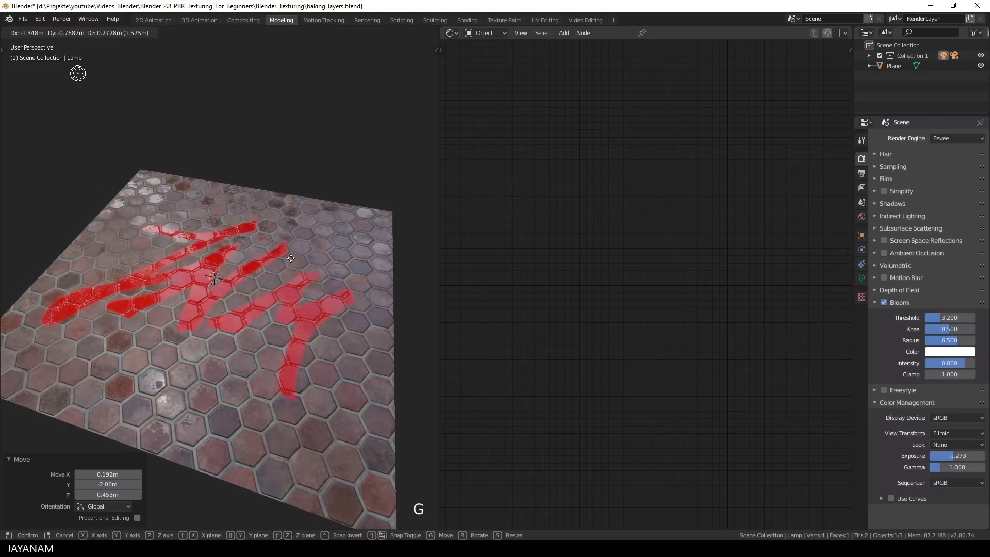
left_click(274, 271)
Display the lamp's light settings and lower the lamp about 1.44 m along the Z axis.
left_click(861, 278)
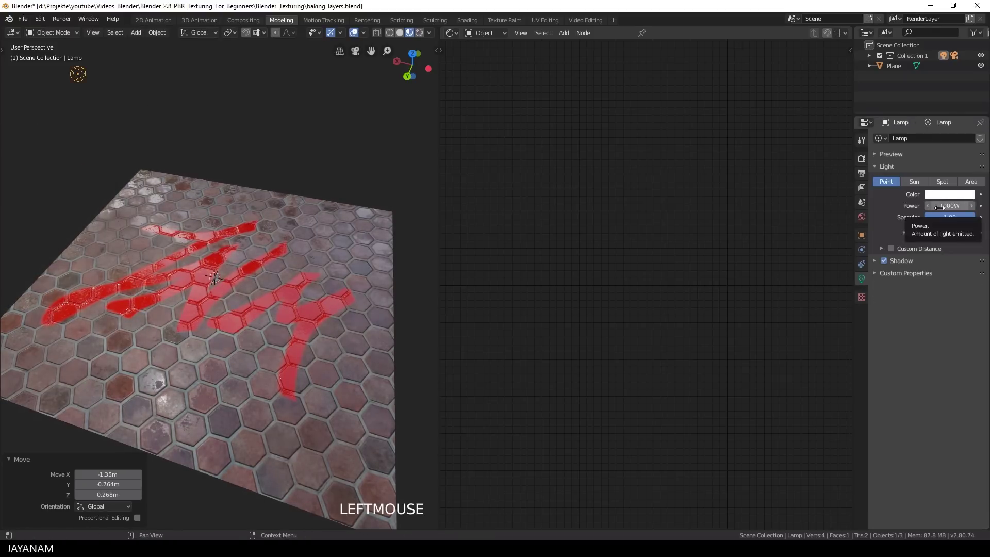
middle_click_drag(120, 369, 213, 353)
key("g")
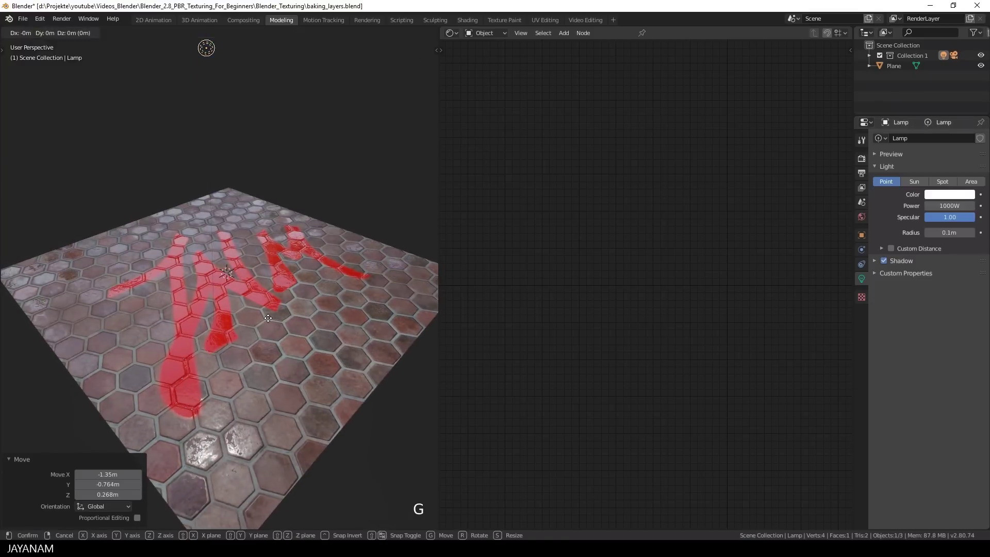
key("z")
left_click(301, 373)
Move the lamp freely by about 0.27, -1.1, 0.89 m in X, Y, Z, and reposition it once more over the floor.
key("g")
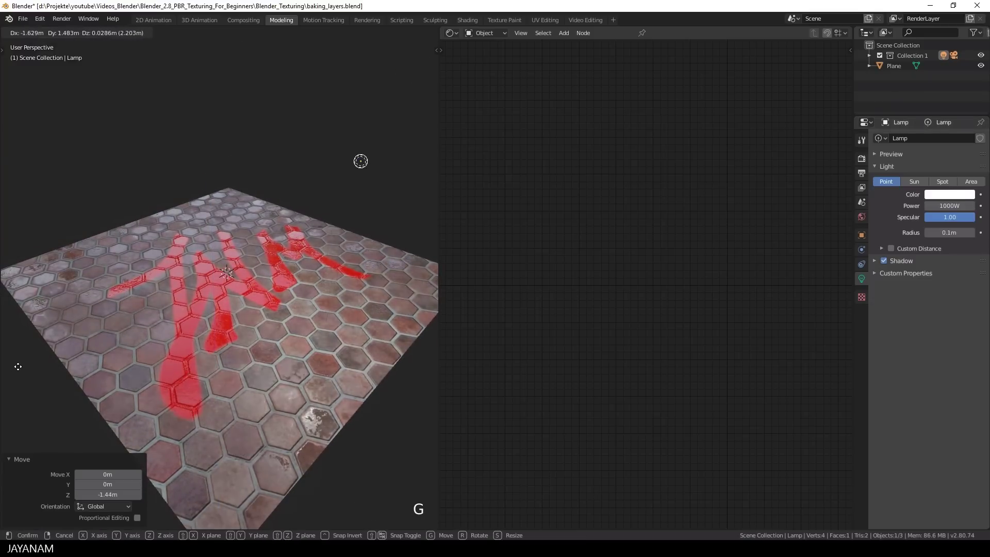
left_click(236, 298)
middle_click_drag(237, 298, 231, 334)
key("g")
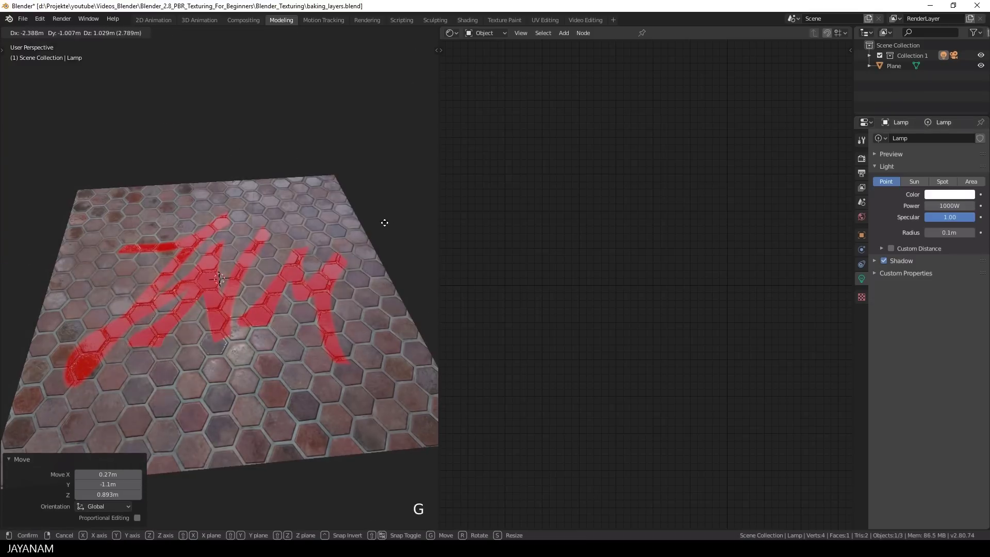
left_click(111, 242)
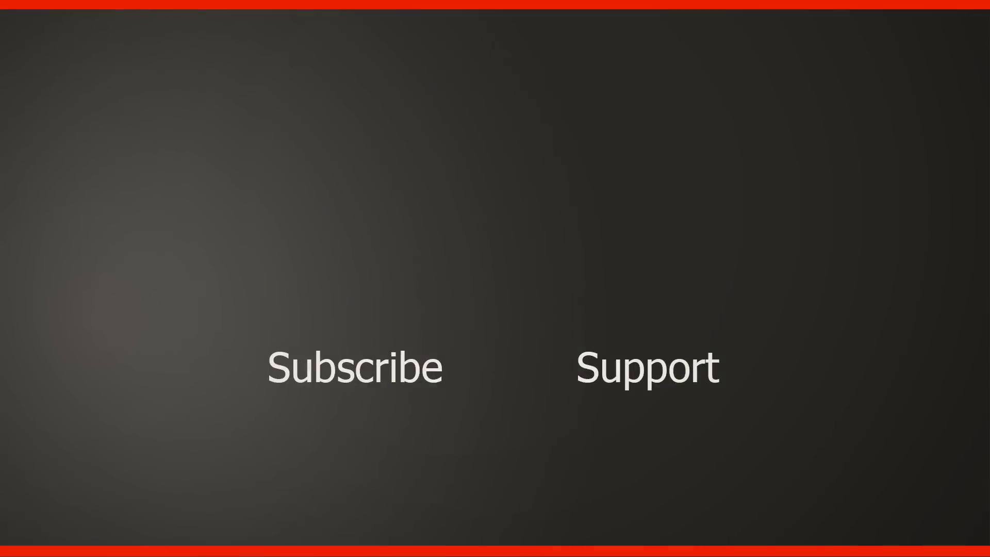